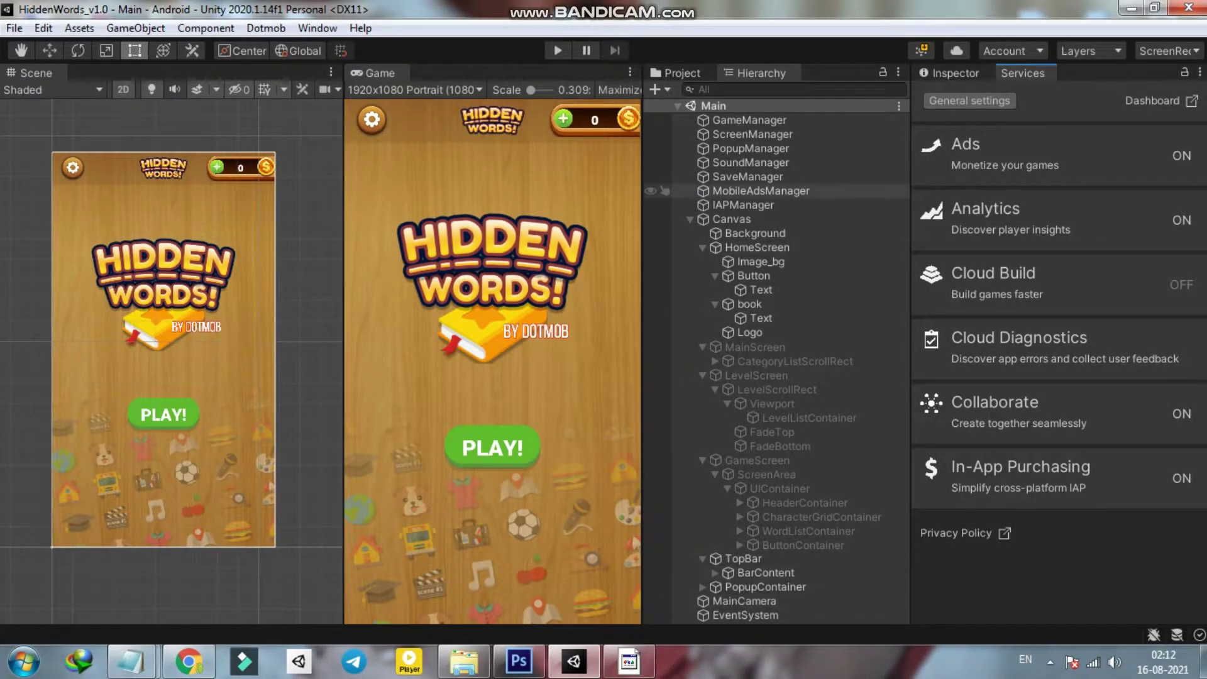
Step: Enter Play mode to run the Hidden Words game in the editor
{"action": "key", "text": "ctrl+p"}
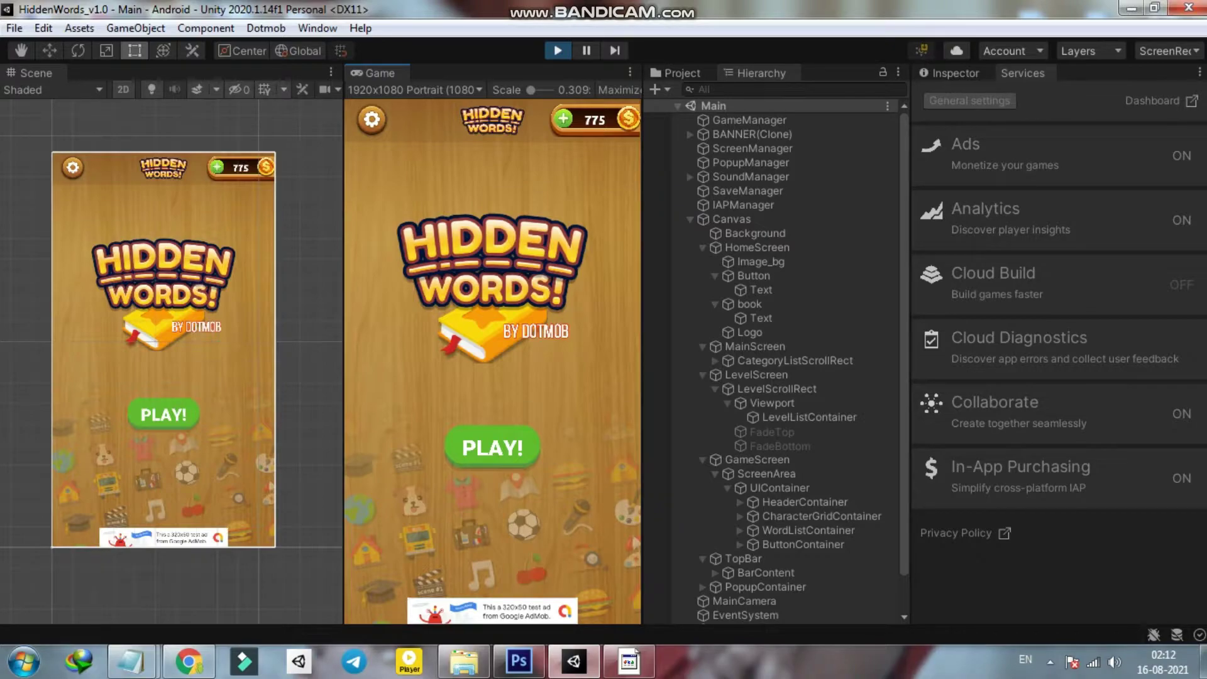
Step: Leave the game's home screen and scroll through the category grid
{"action": "left_click", "coordinate": [492, 449]}
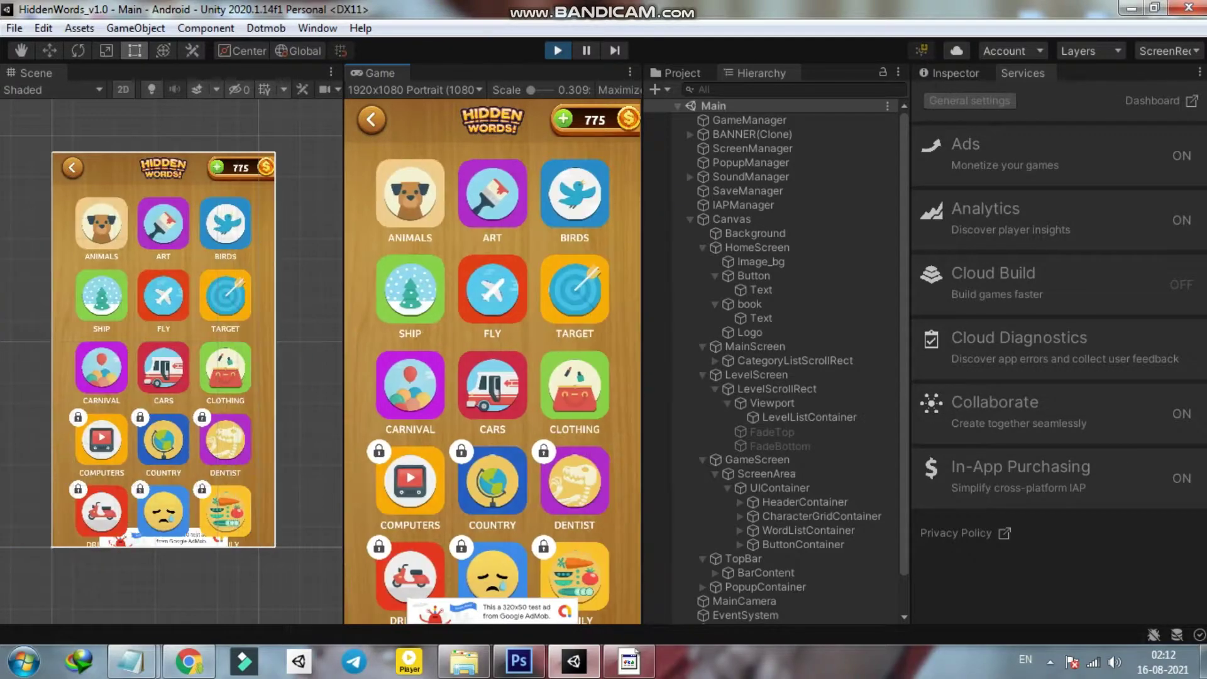
{"action": "scroll", "coordinate": [492, 377], "scroll_direction": "down", "scroll_amount": 5}
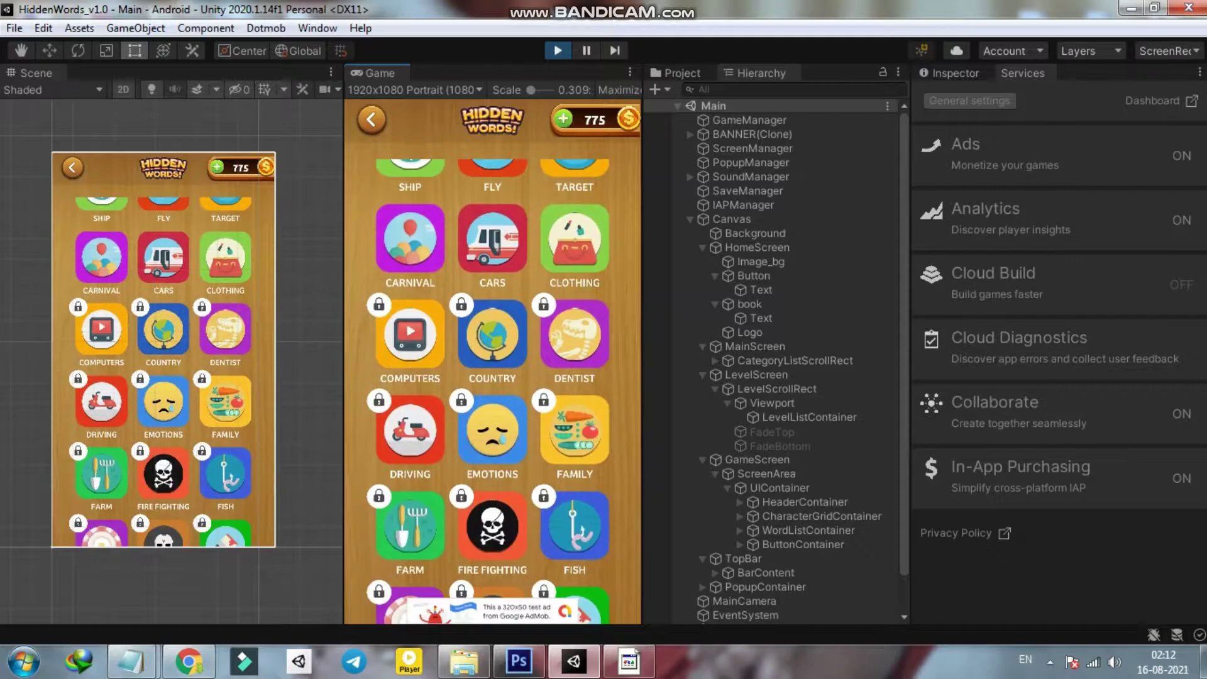
{"action": "scroll", "coordinate": [492, 377], "scroll_direction": "down", "scroll_amount": 5}
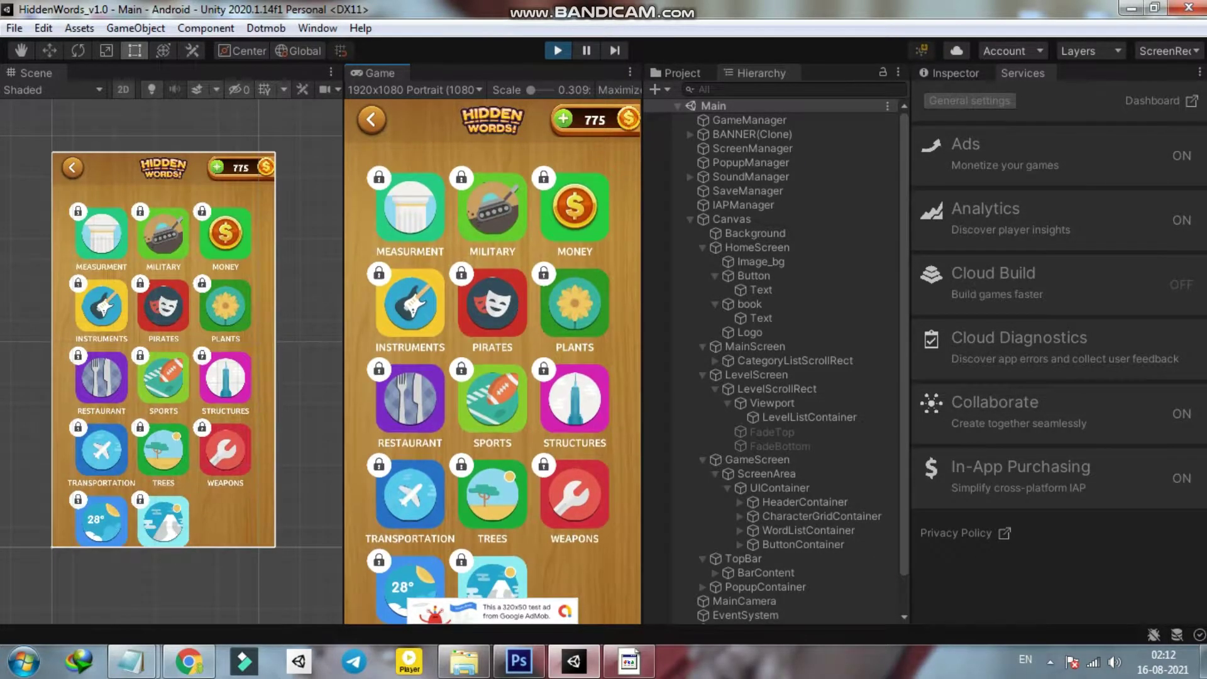
{"action": "scroll", "coordinate": [493, 377], "scroll_direction": "up", "scroll_amount": 10}
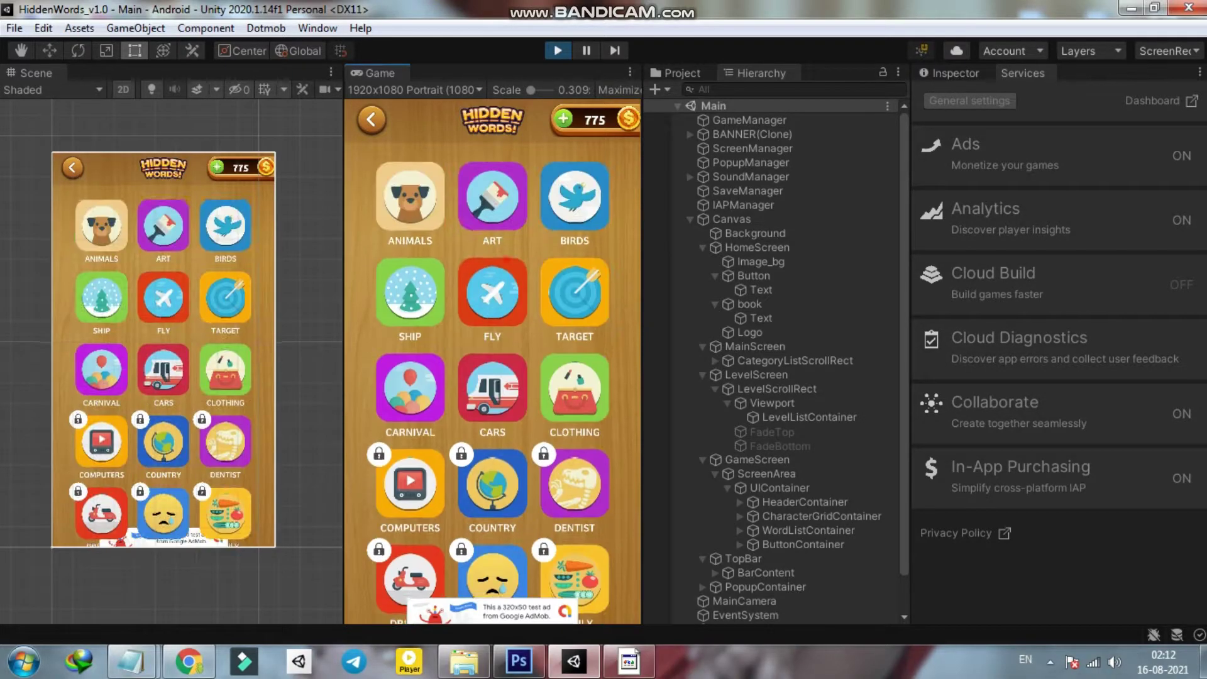
Step: Open the ANIMALS category and scroll through its level list
{"action": "left_click", "coordinate": [410, 195]}
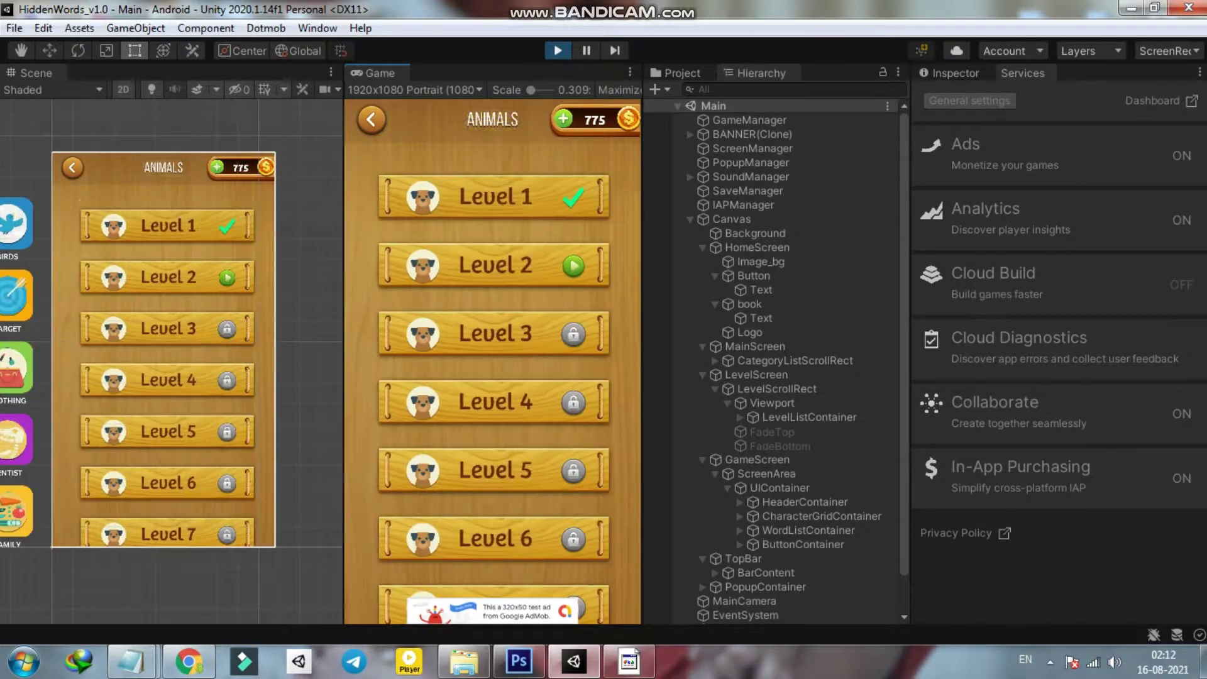
{"action": "scroll", "coordinate": [493, 377], "scroll_direction": "down", "scroll_amount": 5}
{"action": "scroll", "coordinate": [493, 378], "scroll_direction": "down", "scroll_amount": 1}
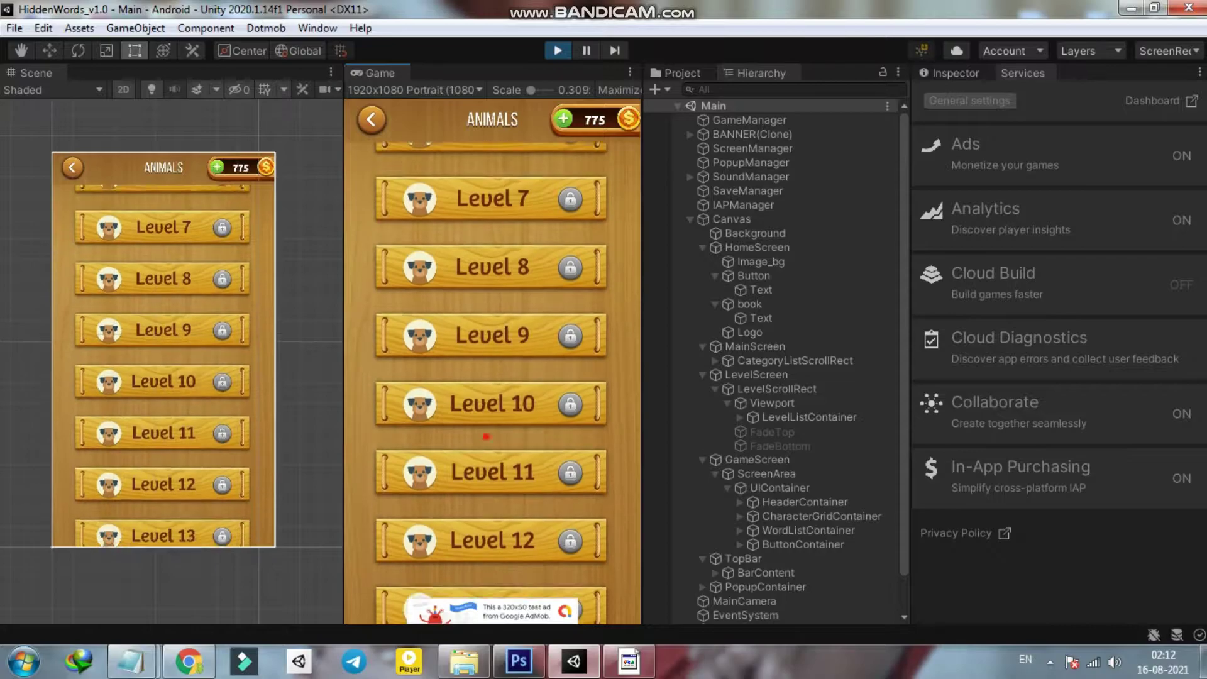
{"action": "scroll", "coordinate": [492, 377], "scroll_direction": "down", "scroll_amount": 3}
{"action": "scroll", "coordinate": [492, 377], "scroll_direction": "down", "scroll_amount": 2}
{"action": "scroll", "coordinate": [498, 375], "scroll_direction": "down", "scroll_amount": 3}
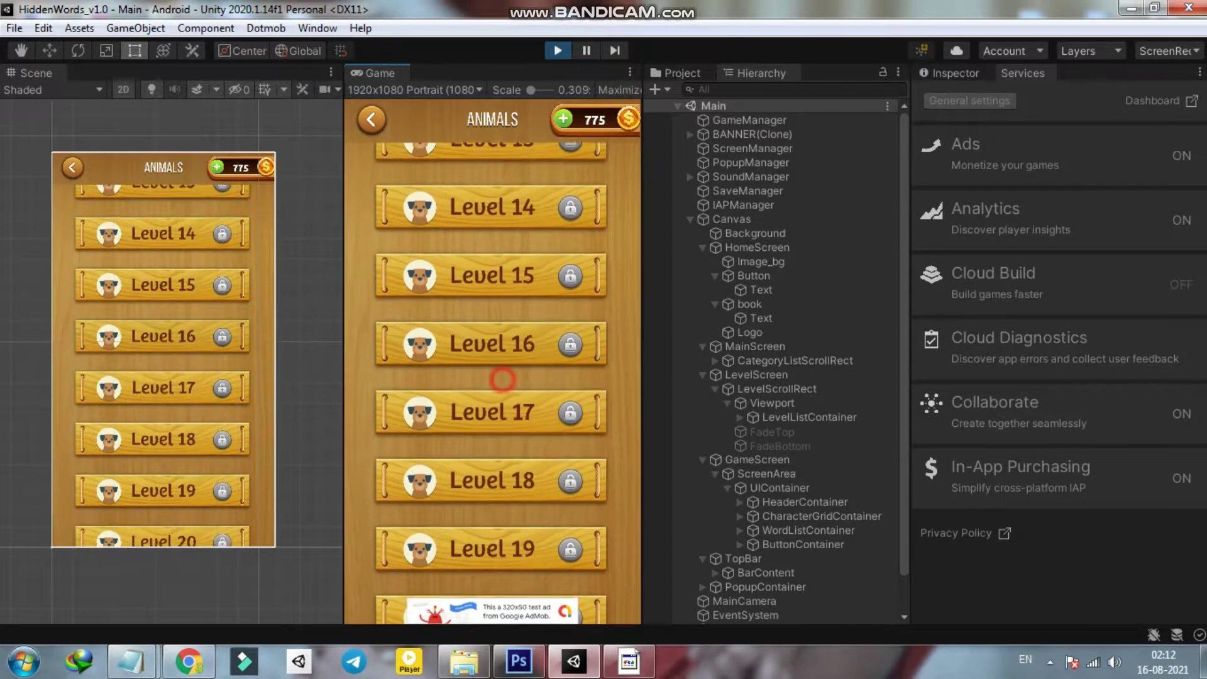
{"action": "scroll", "coordinate": [538, 217], "scroll_direction": "up", "scroll_amount": 3}
{"action": "scroll", "coordinate": [539, 217], "scroll_direction": "up", "scroll_amount": 10}
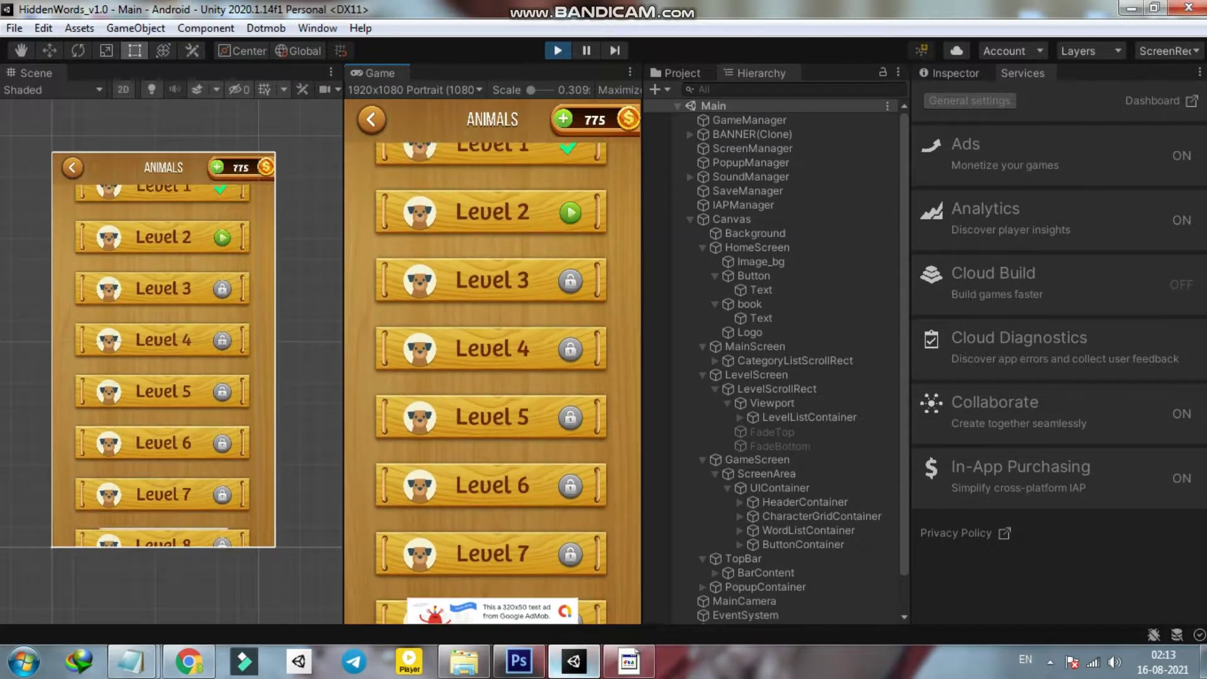
Step: Start ANIMALS Level 1, close the test ad, and find MICE, URCHIN and KAKAPO
{"action": "left_click", "coordinate": [475, 198]}
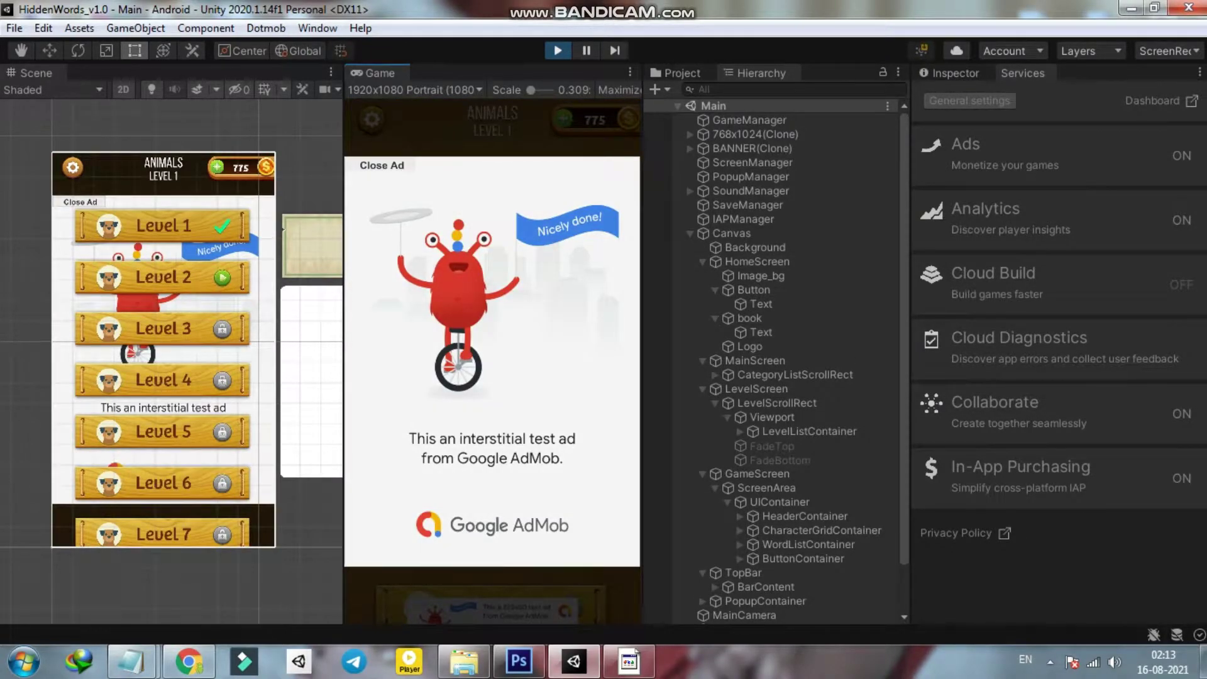
{"action": "left_click", "coordinate": [382, 165]}
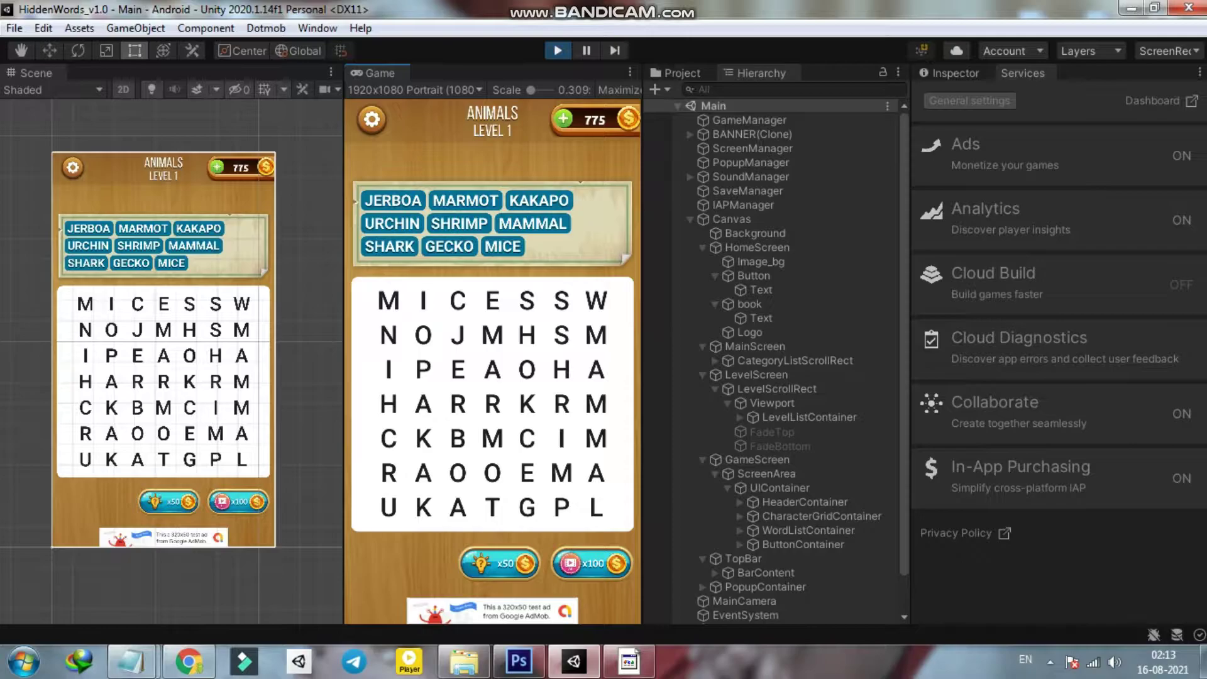
{"action": "left_click_drag", "start_coordinate": [388, 300], "coordinate": [493, 300]}
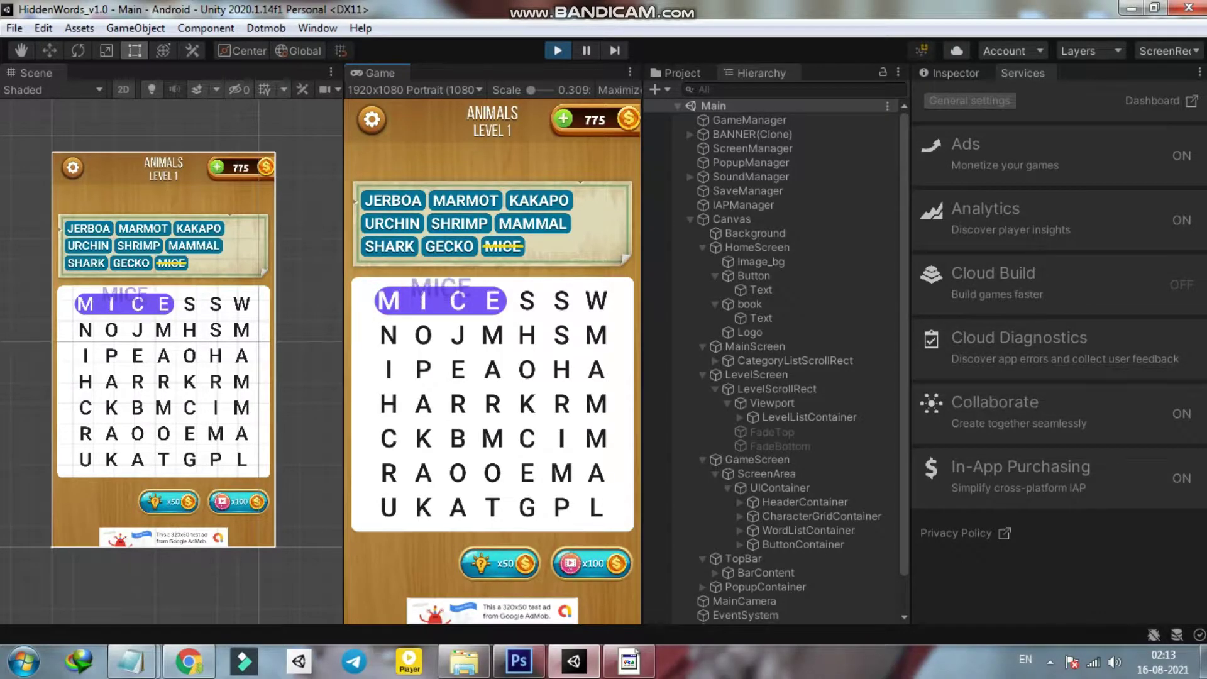
{"action": "left_click_drag", "start_coordinate": [388, 507], "coordinate": [389, 334]}
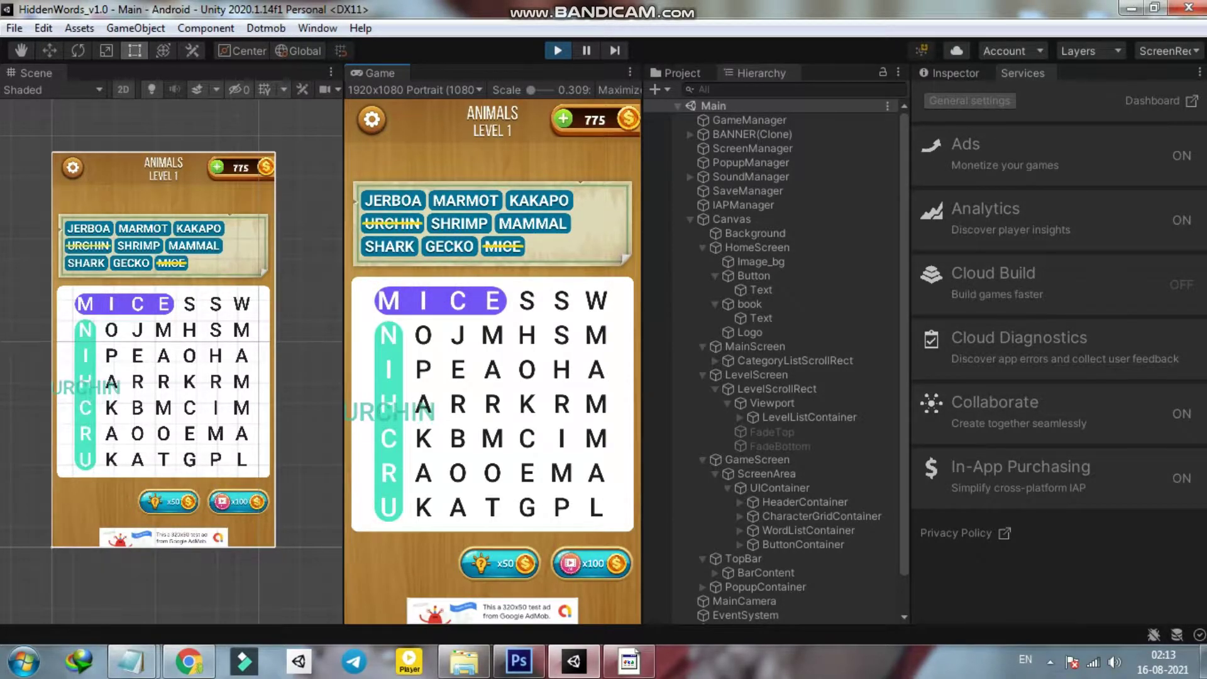
{"action": "mouse_move", "coordinate": [424, 507]}
{"action": "left_mouse_down"}
{"action": "mouse_move", "coordinate": [423, 334]}
{"action": "mouse_move", "coordinate": [458, 507]}
{"action": "left_mouse_up"}
Step: Find JERBOA, MARMOT, SHARK, SHRIMP and MAMMAL to complete the level
{"action": "mouse_move", "coordinate": [493, 335]}
{"action": "left_mouse_down"}
{"action": "mouse_move", "coordinate": [493, 507]}
{"action": "mouse_move", "coordinate": [527, 369]}
{"action": "left_mouse_up"}
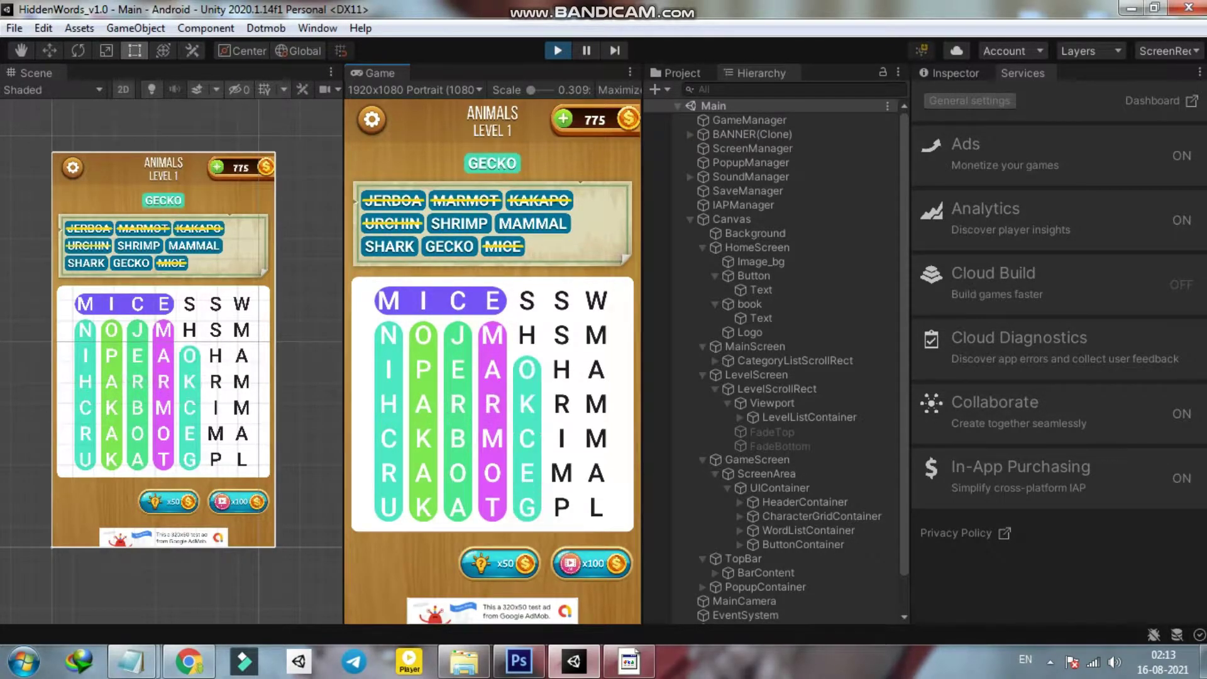
{"action": "left_click_drag", "start_coordinate": [561, 300], "coordinate": [423, 439]}
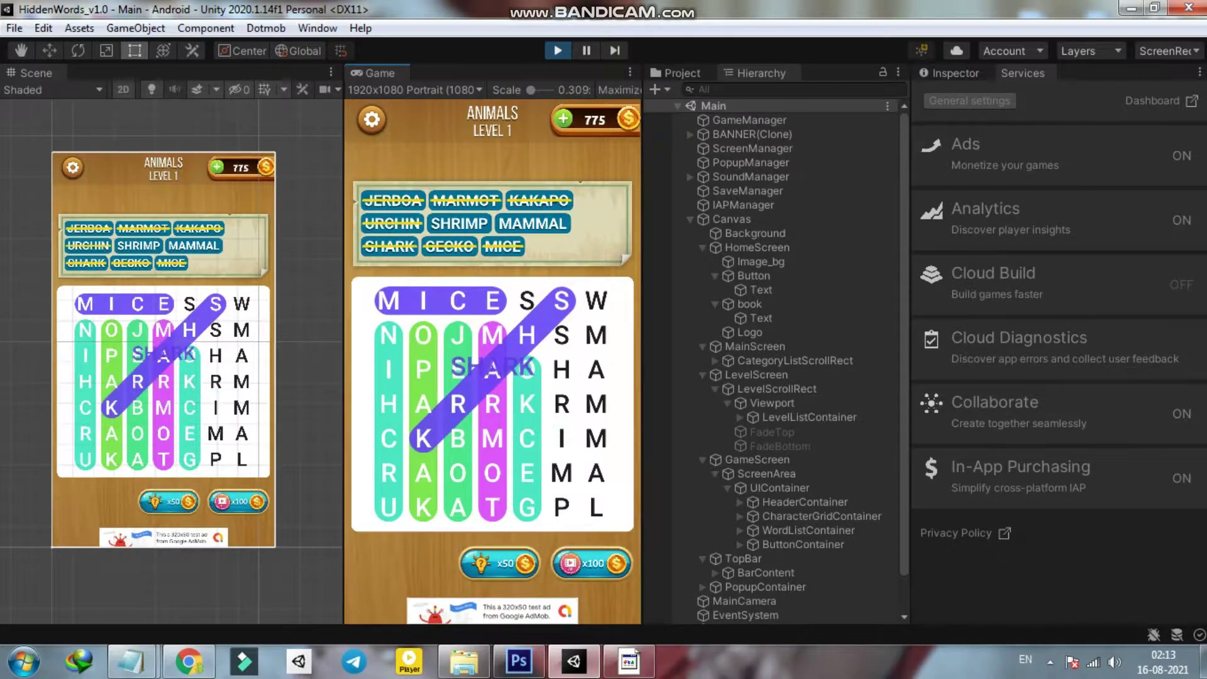
{"action": "left_click_drag", "start_coordinate": [562, 334], "coordinate": [562, 507]}
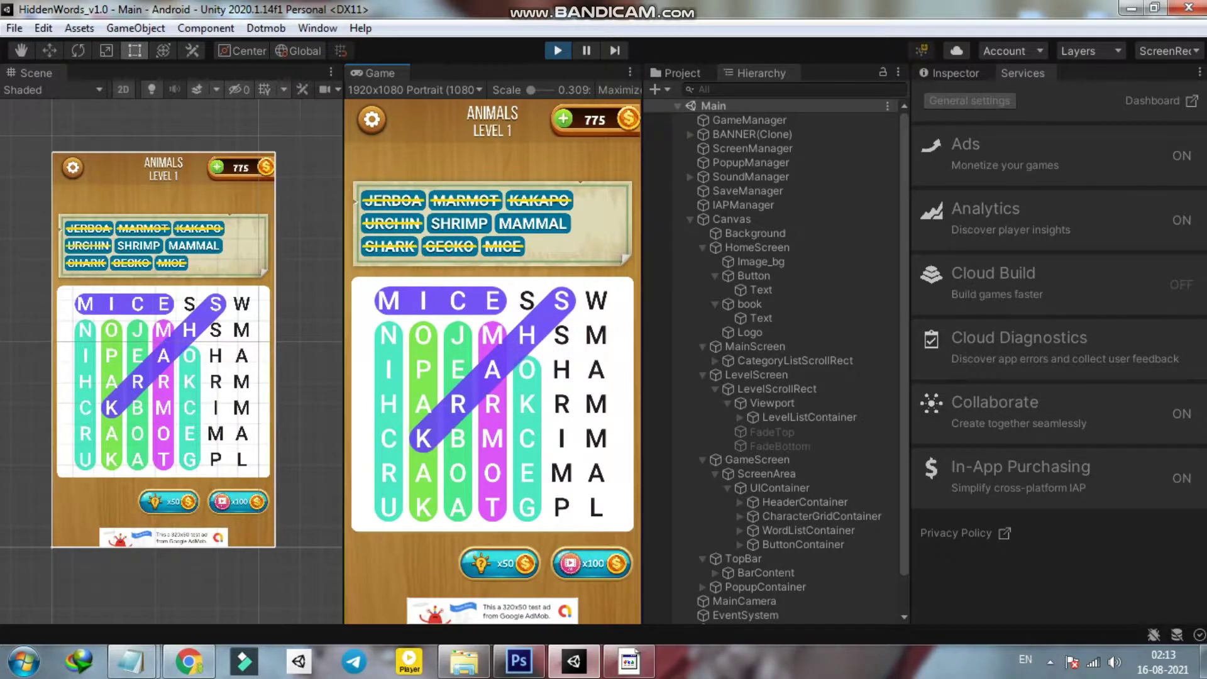
{"action": "left_click_drag", "start_coordinate": [563, 351], "coordinate": [562, 507]}
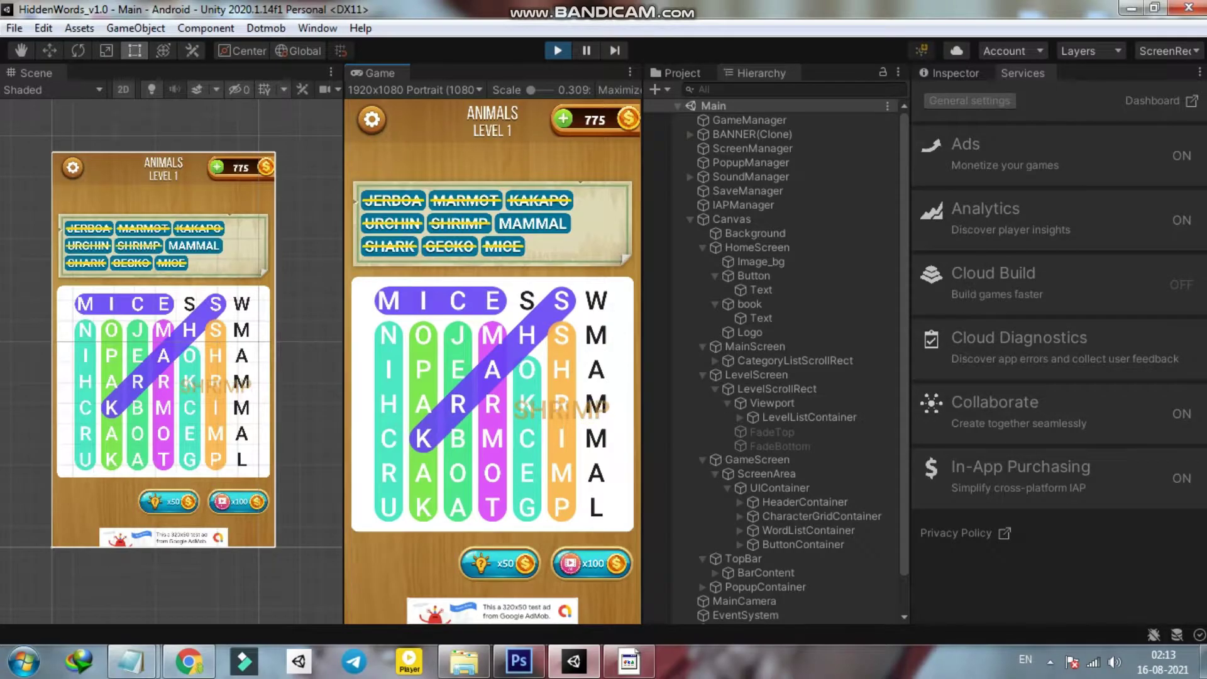
{"action": "left_click_drag", "start_coordinate": [598, 335], "coordinate": [596, 507]}
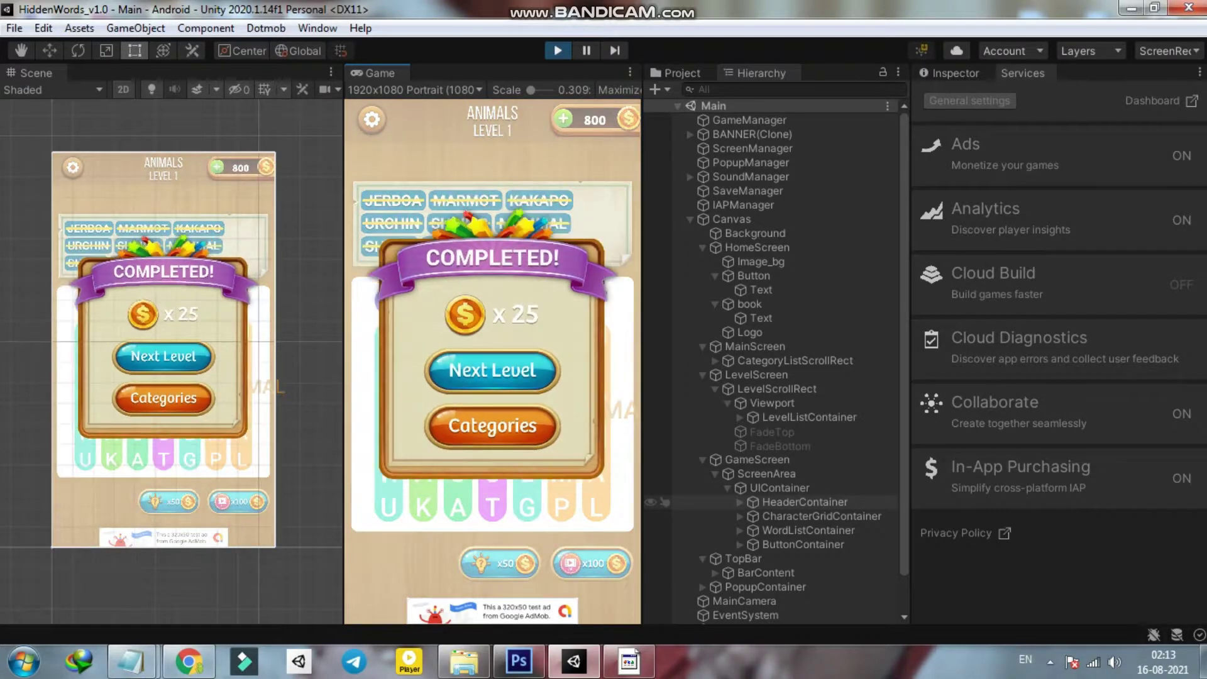
Step: Advance to ANIMALS Level 2, close the ad, and use hints to reveal TOUCAN and KIWI
{"action": "left_click", "coordinate": [499, 372]}
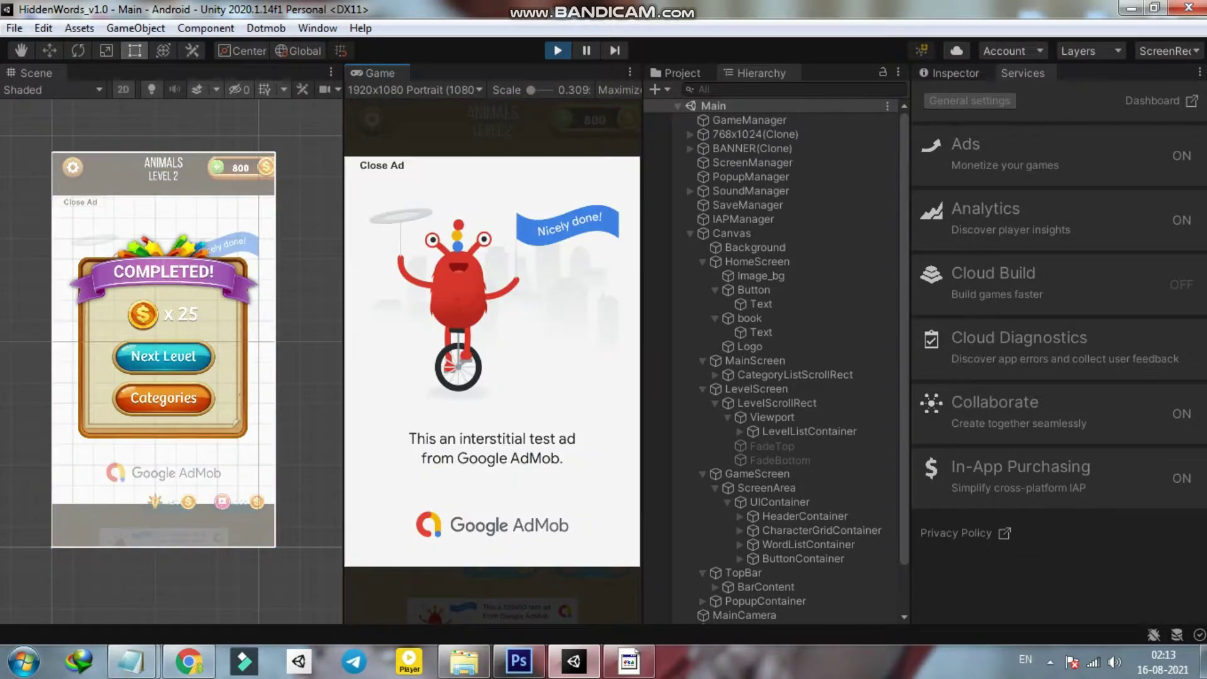
{"action": "left_click", "coordinate": [385, 165]}
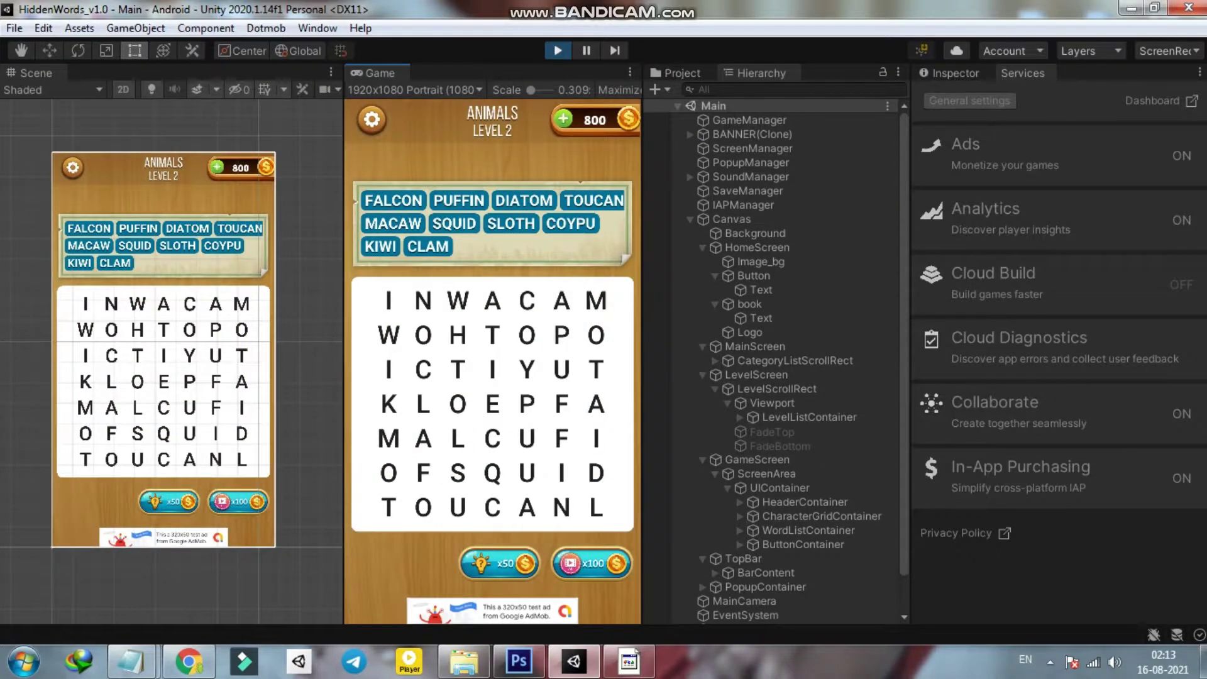
{"action": "left_click", "coordinate": [499, 563]}
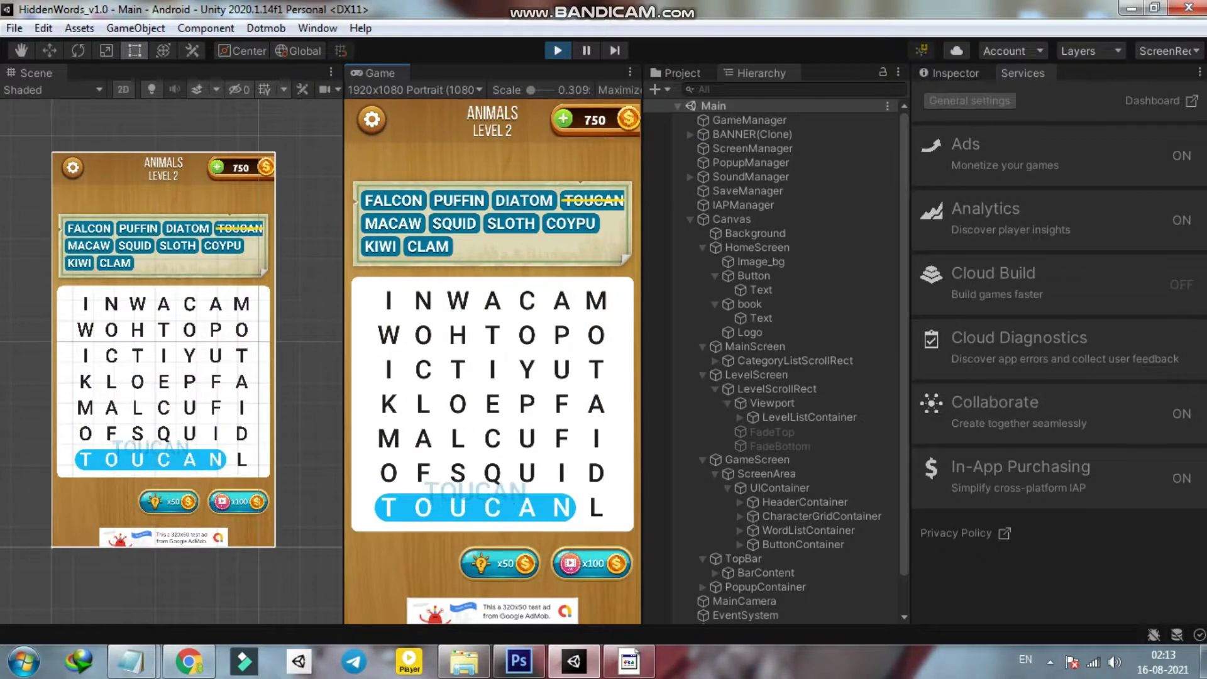
{"action": "left_click", "coordinate": [499, 563]}
Step: Keep using x50 hints to reveal COYPU, PUFFIN, DIATOM, MACAW, FALCON, SLOTH and CLAM
{"action": "left_click", "coordinate": [503, 560]}
{"action": "left_click", "coordinate": [503, 561]}
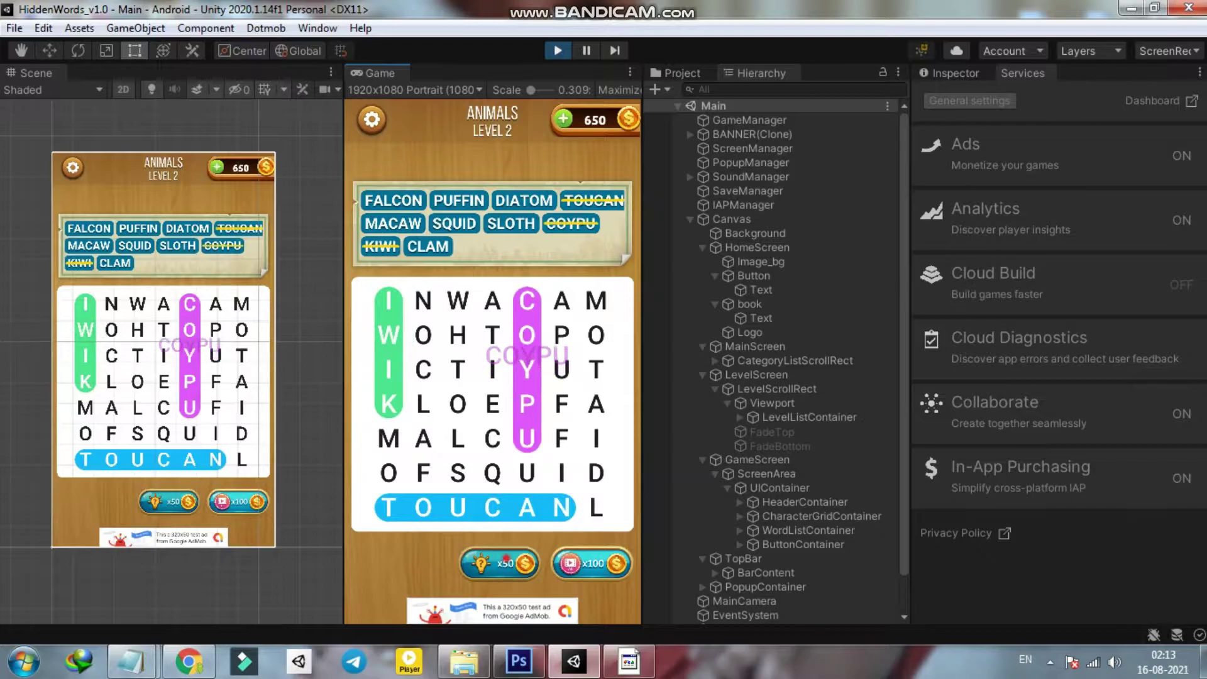
{"action": "left_click", "coordinate": [503, 561]}
{"action": "left_click", "coordinate": [503, 561]}
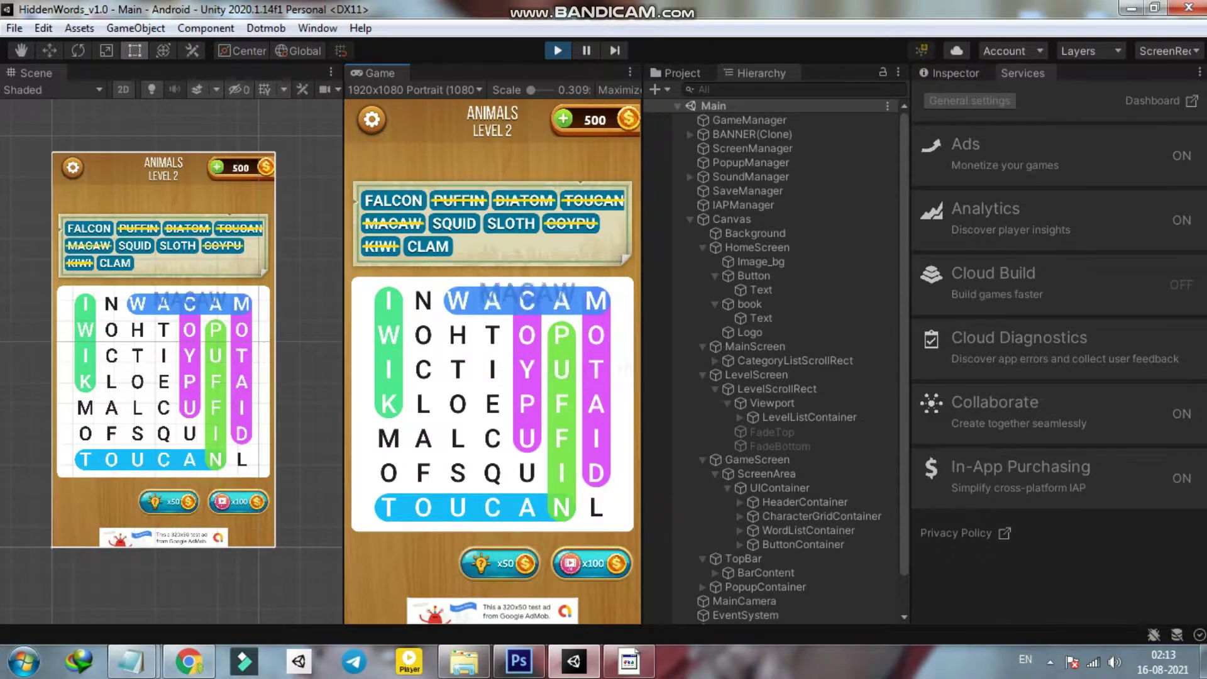
{"action": "left_click", "coordinate": [503, 561]}
{"action": "left_click", "coordinate": [503, 561]}
{"action": "left_click", "coordinate": [503, 560]}
{"action": "left_click", "coordinate": [503, 561]}
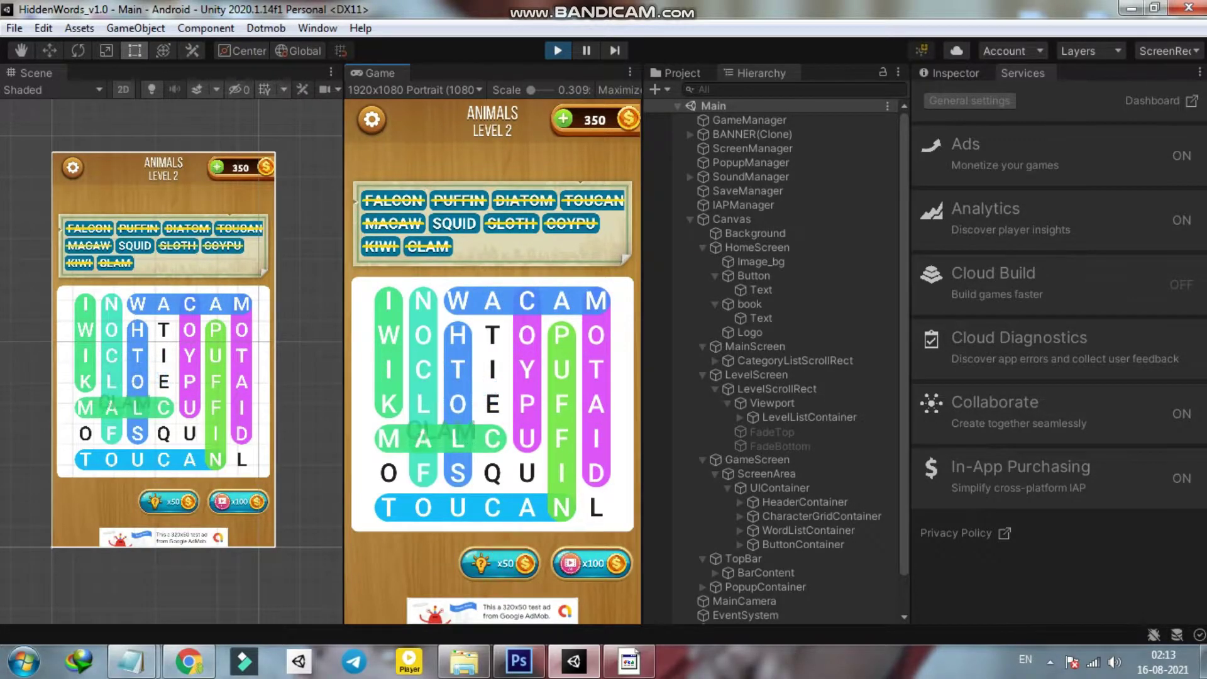
Step: Go to Level 3 past the interstitial, and claim a 100-coin rewarded video
{"action": "left_click", "coordinate": [492, 370]}
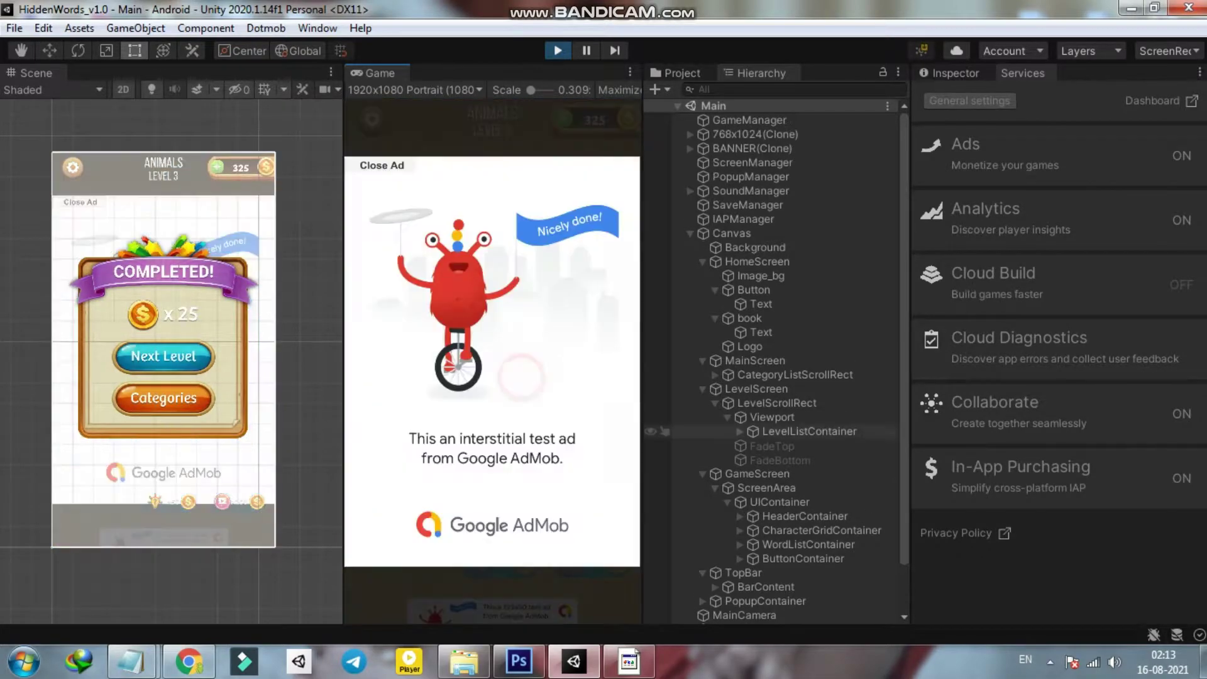
{"action": "left_click", "coordinate": [377, 164]}
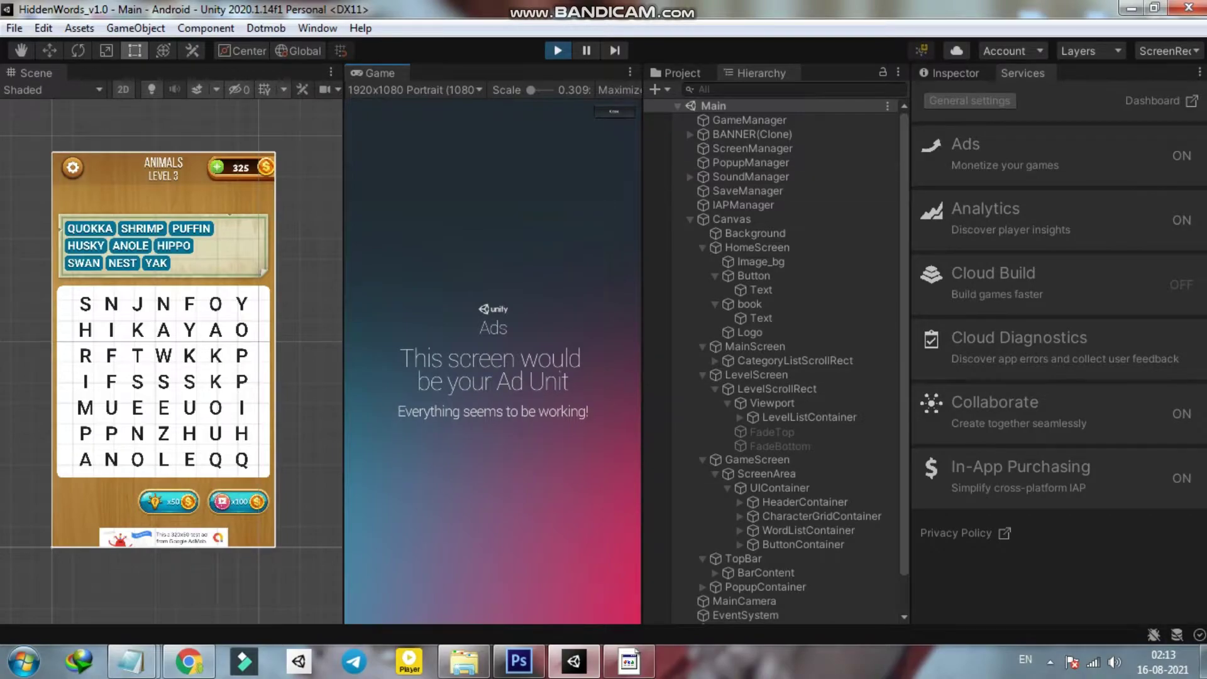
{"action": "left_click", "coordinate": [628, 113]}
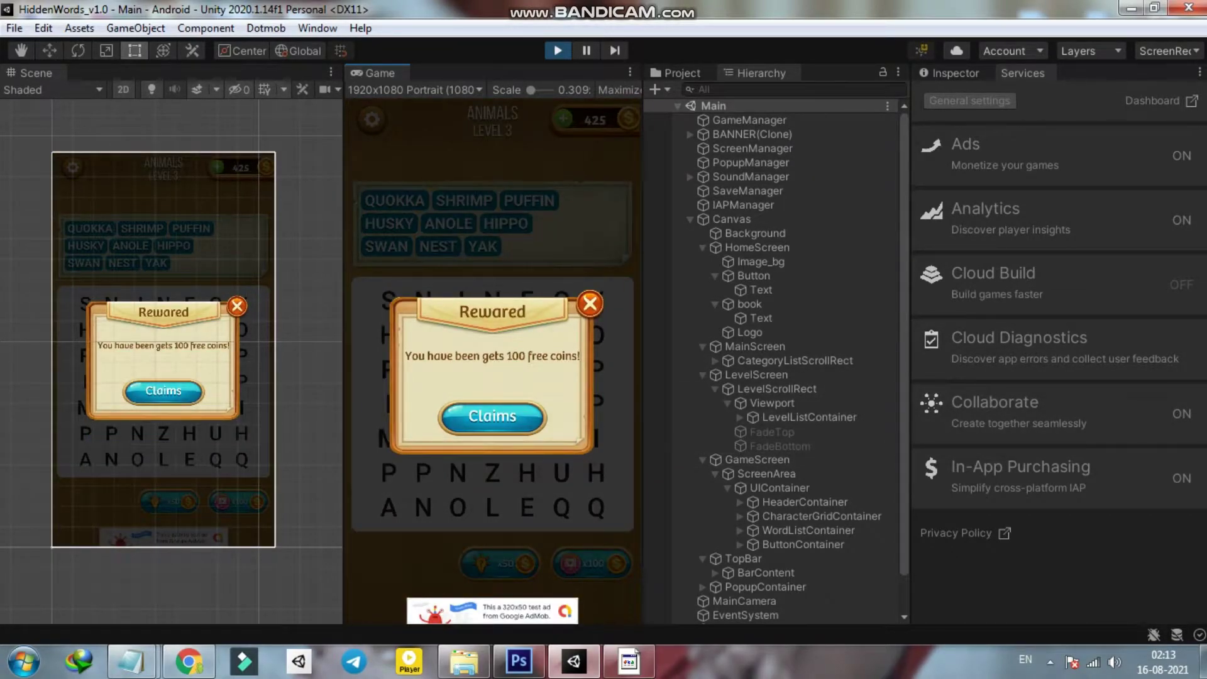
{"action": "left_click", "coordinate": [506, 416]}
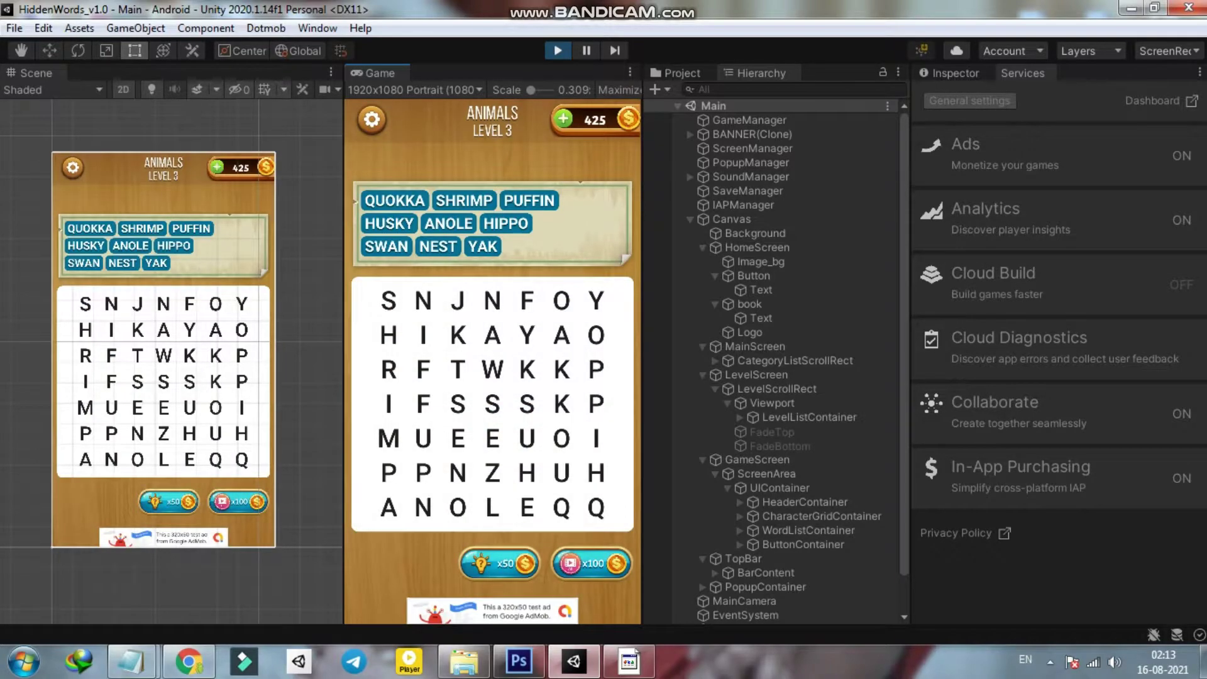
Step: Watch a second rewarded video and claim another 100 coins, reaching 525
{"action": "left_click", "coordinate": [591, 563]}
{"action": "left_click", "coordinate": [628, 114]}
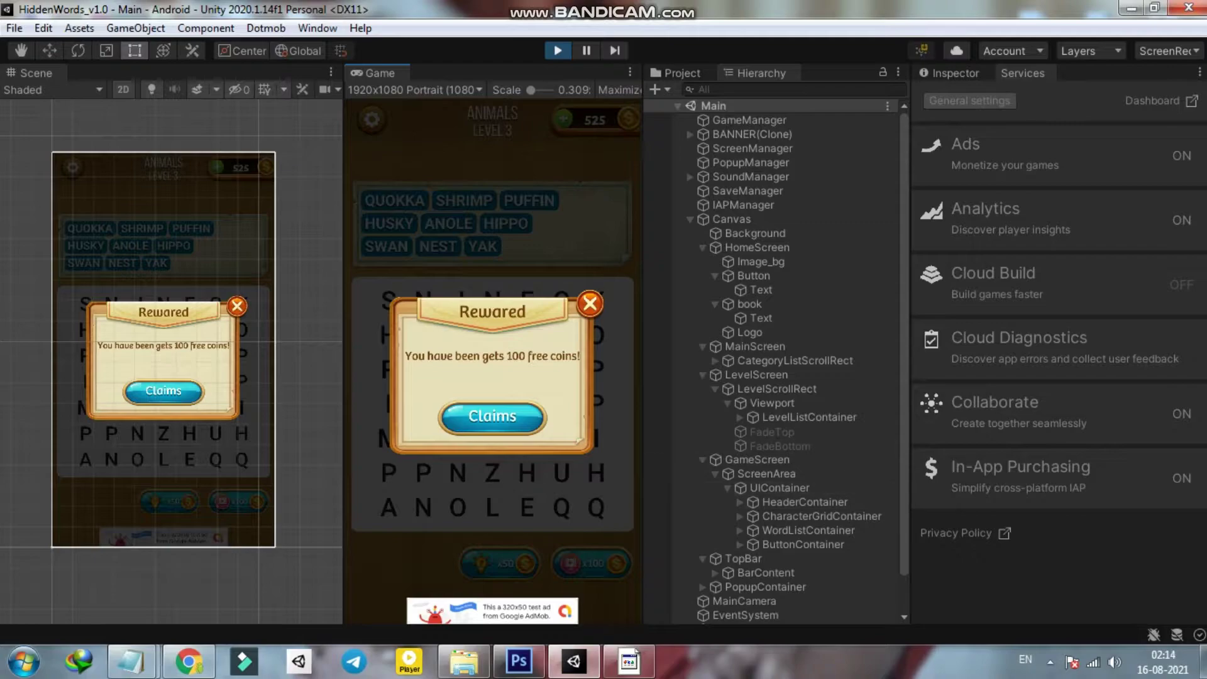
{"action": "left_click", "coordinate": [492, 417]}
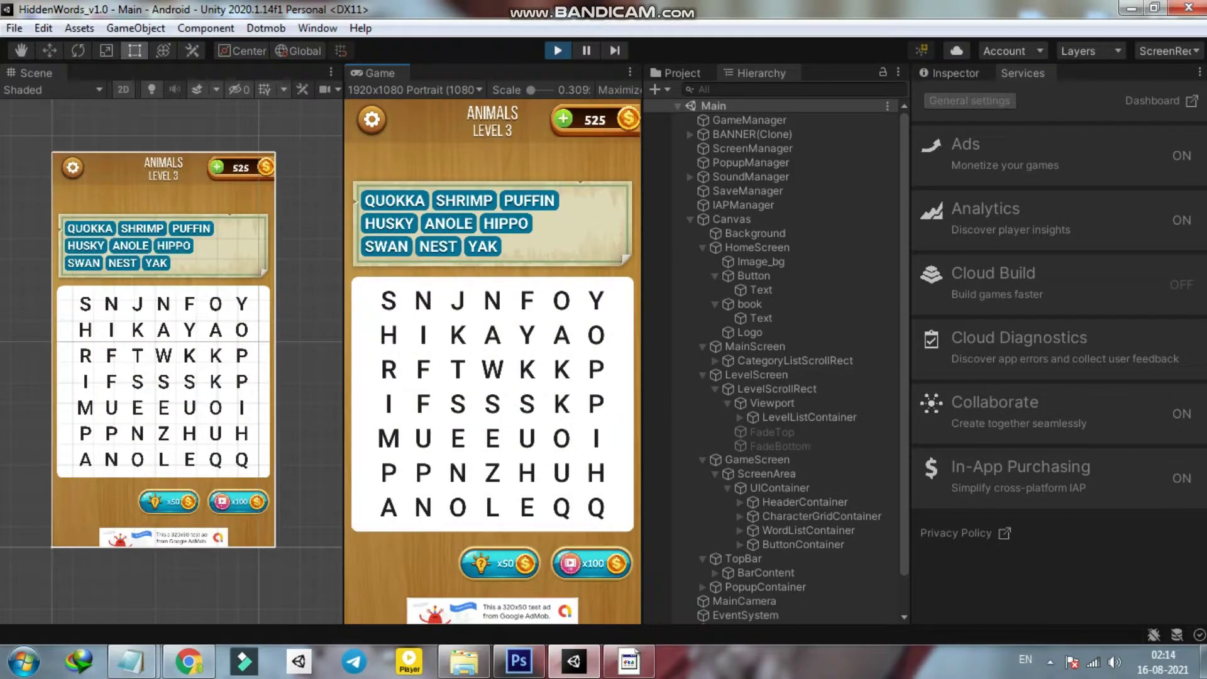
Step: Open and close the coin shop, then use Settings > Levels to reach the category grid
{"action": "left_click", "coordinate": [564, 119]}
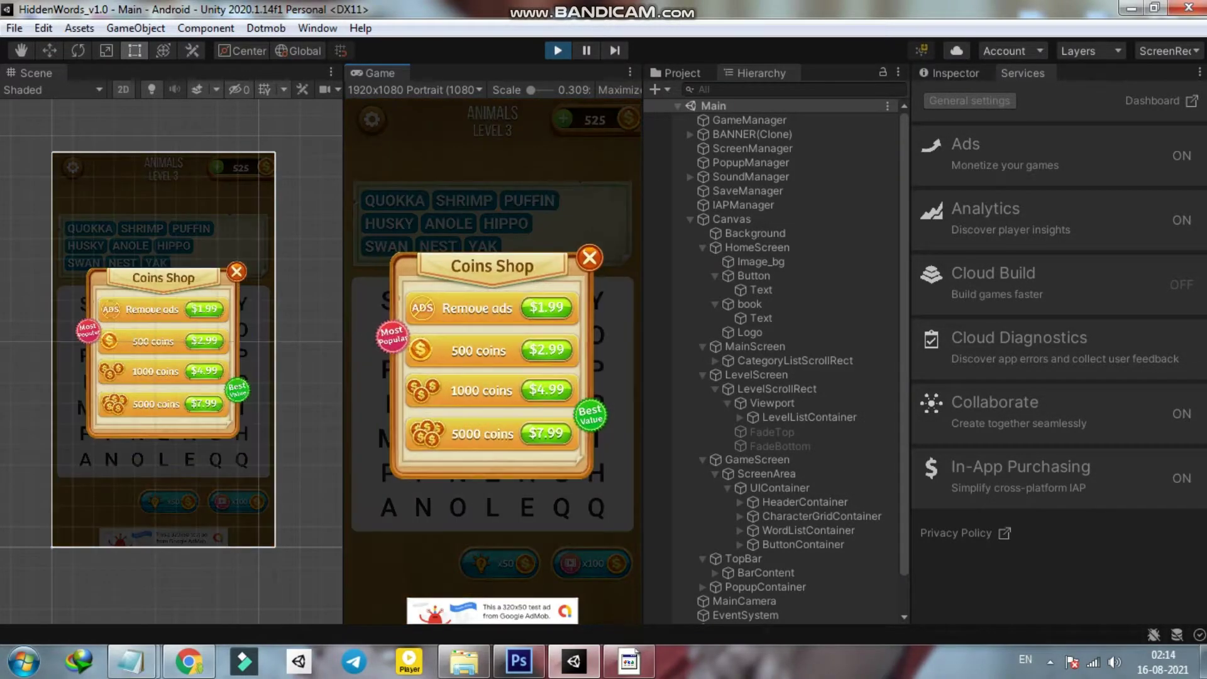
{"action": "left_click", "coordinate": [589, 257]}
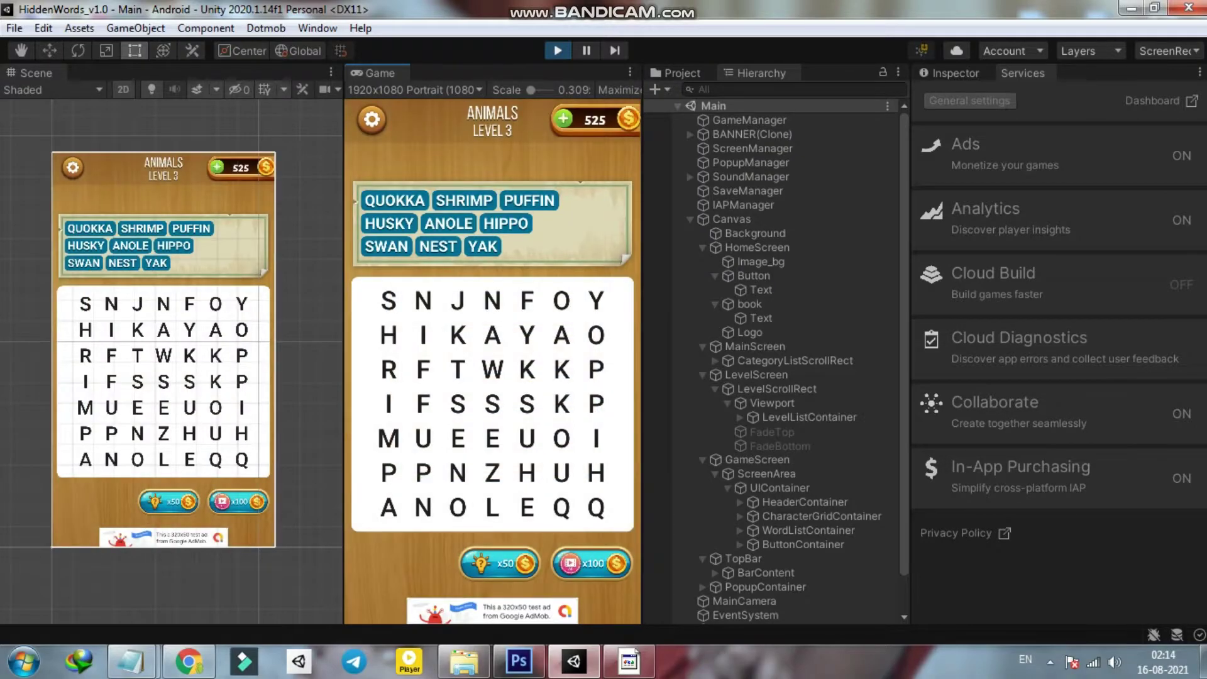
{"action": "left_click", "coordinate": [371, 119]}
{"action": "left_click", "coordinate": [492, 346]}
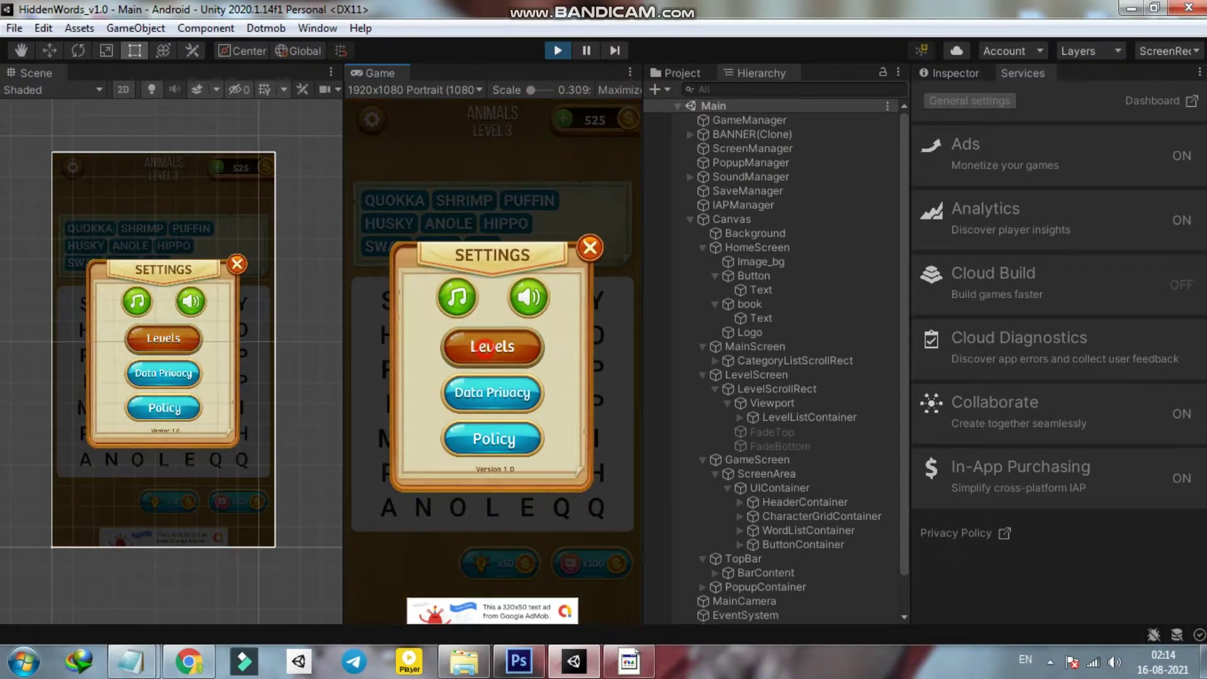
{"action": "left_click", "coordinate": [372, 119]}
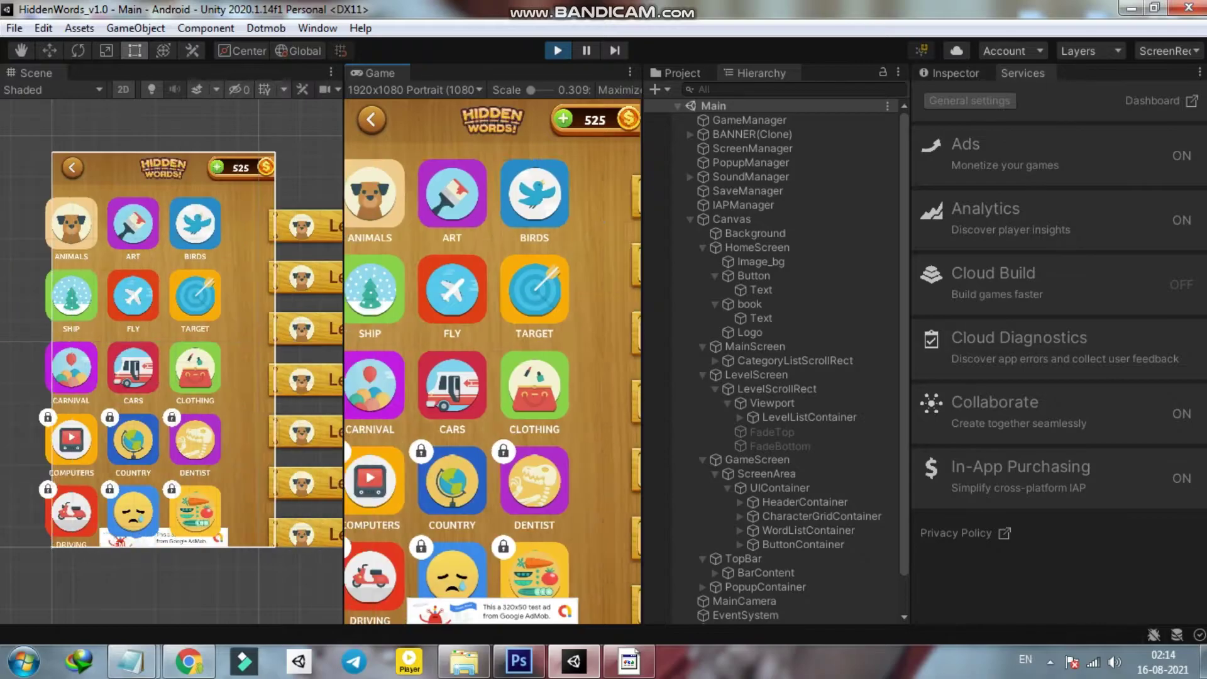
Step: Play ART Level 1 past its ad, navigate back home, and stop Play mode
{"action": "left_click", "coordinate": [493, 193]}
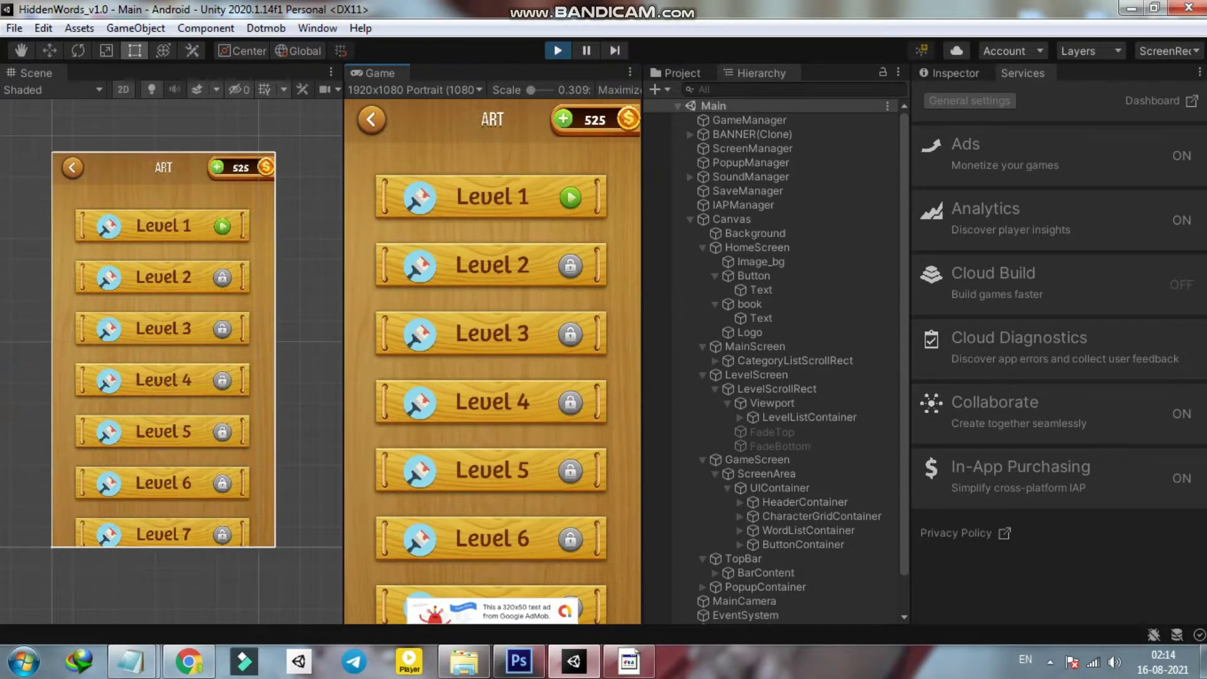
{"action": "left_click", "coordinate": [492, 197]}
{"action": "left_click", "coordinate": [377, 160]}
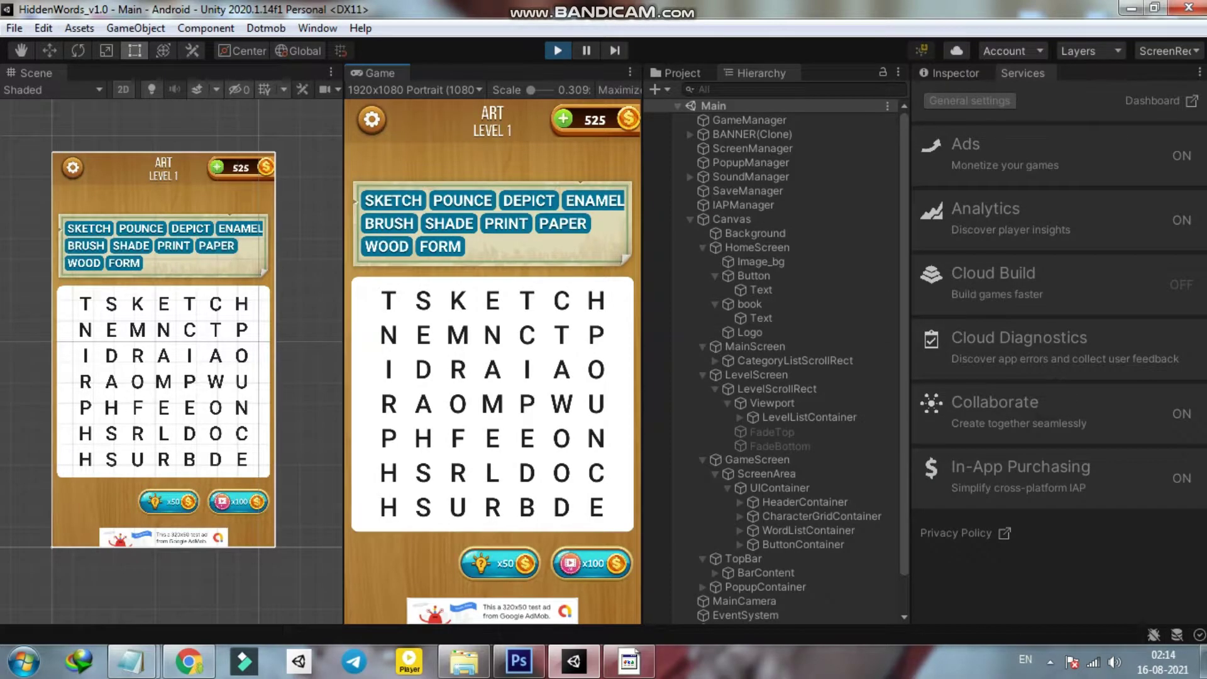
{"action": "left_click", "coordinate": [371, 120]}
{"action": "left_click", "coordinate": [492, 347]}
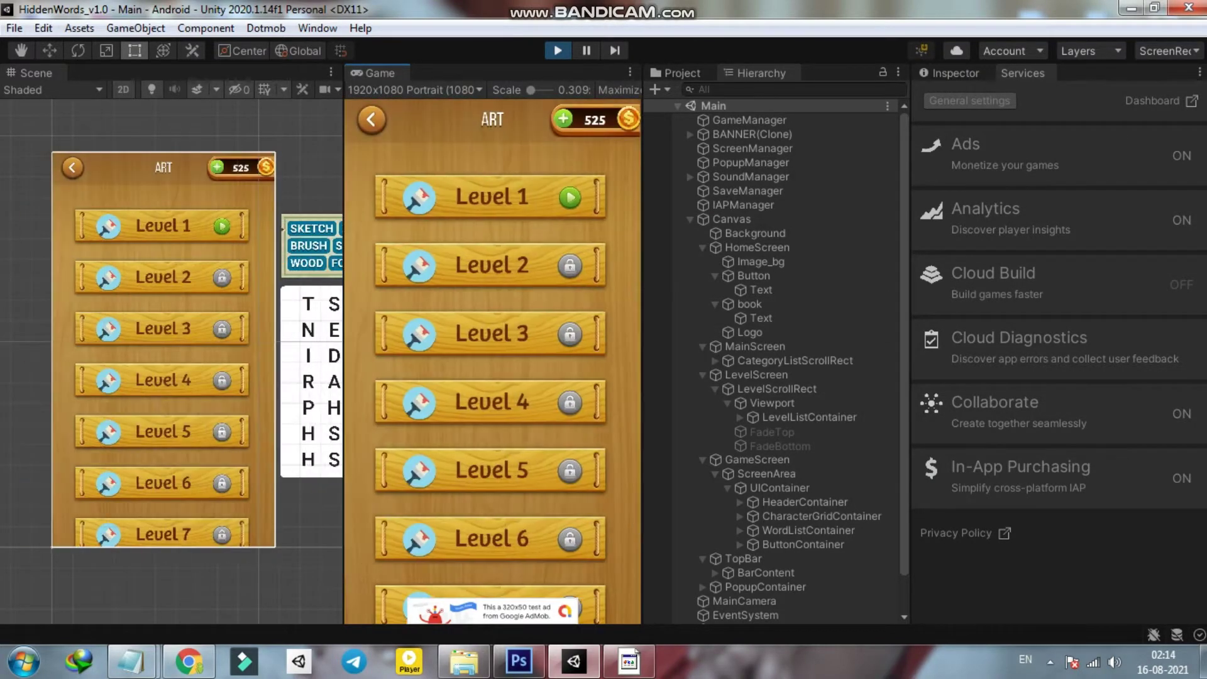
{"action": "left_click", "coordinate": [372, 119]}
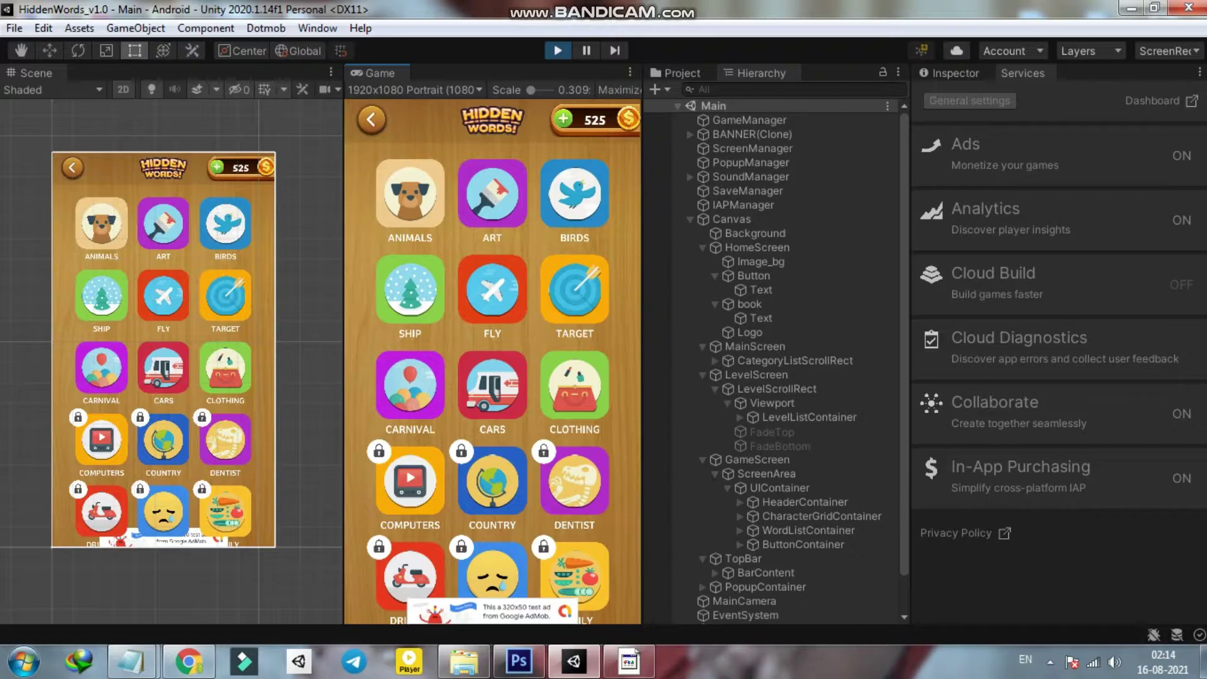
{"action": "left_click", "coordinate": [371, 119]}
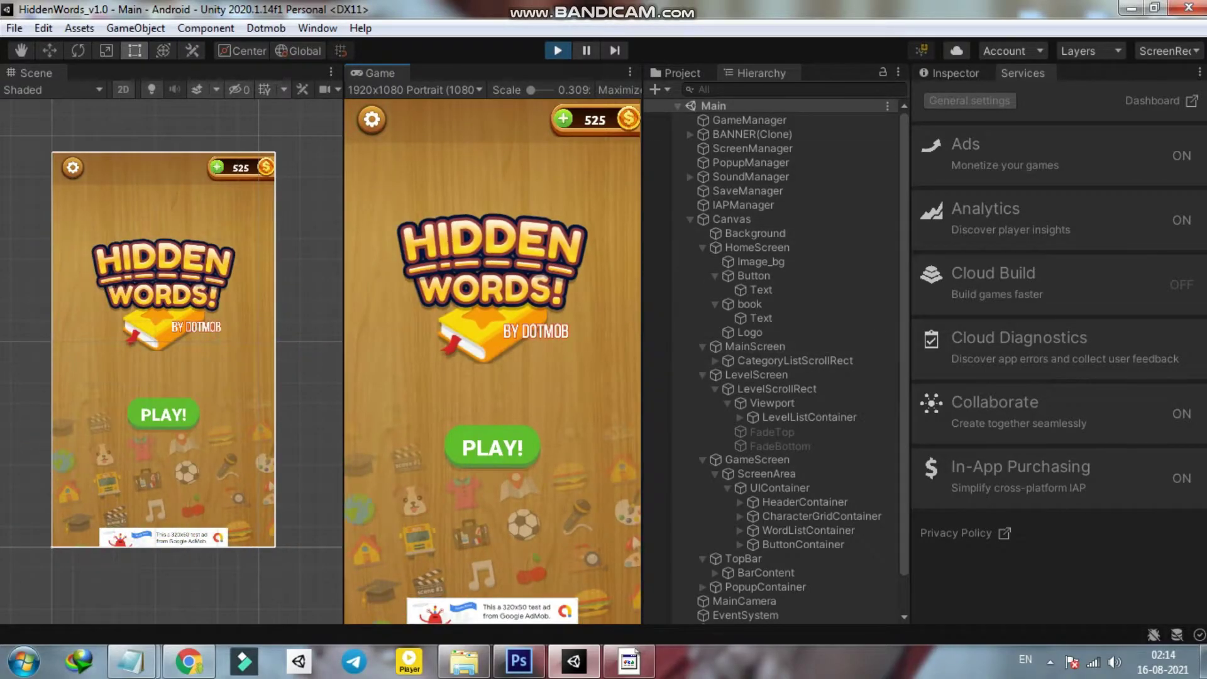
{"action": "key", "text": "ctrl+p"}
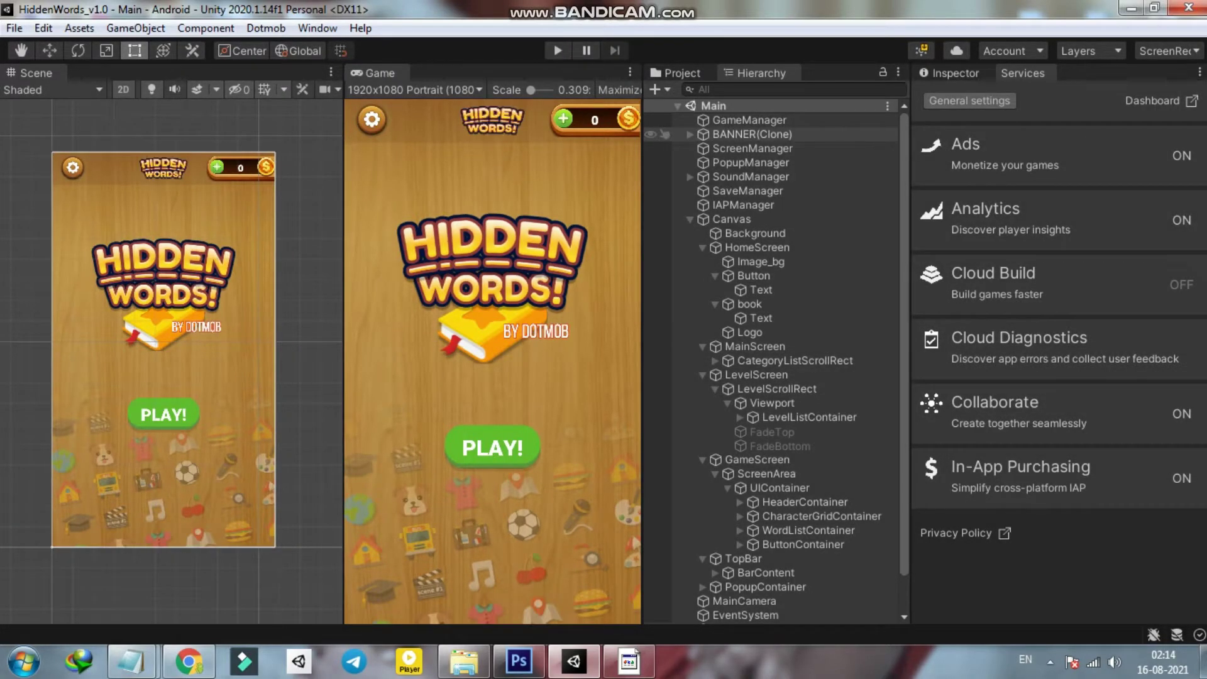
{"action": "left_click", "coordinate": [266, 28]}
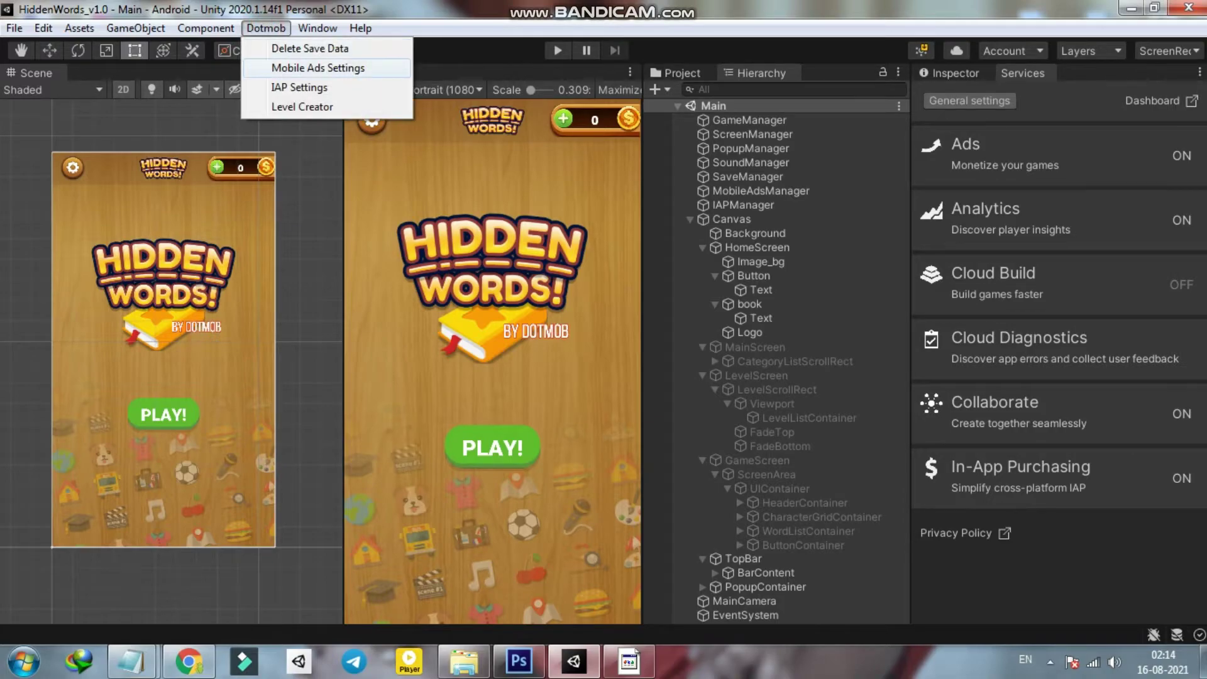
Step: In Mobile Ads Settings, keep AdMob for Android banner and interstitial, UnityAds for rewarded
{"action": "left_click", "coordinate": [283, 67]}
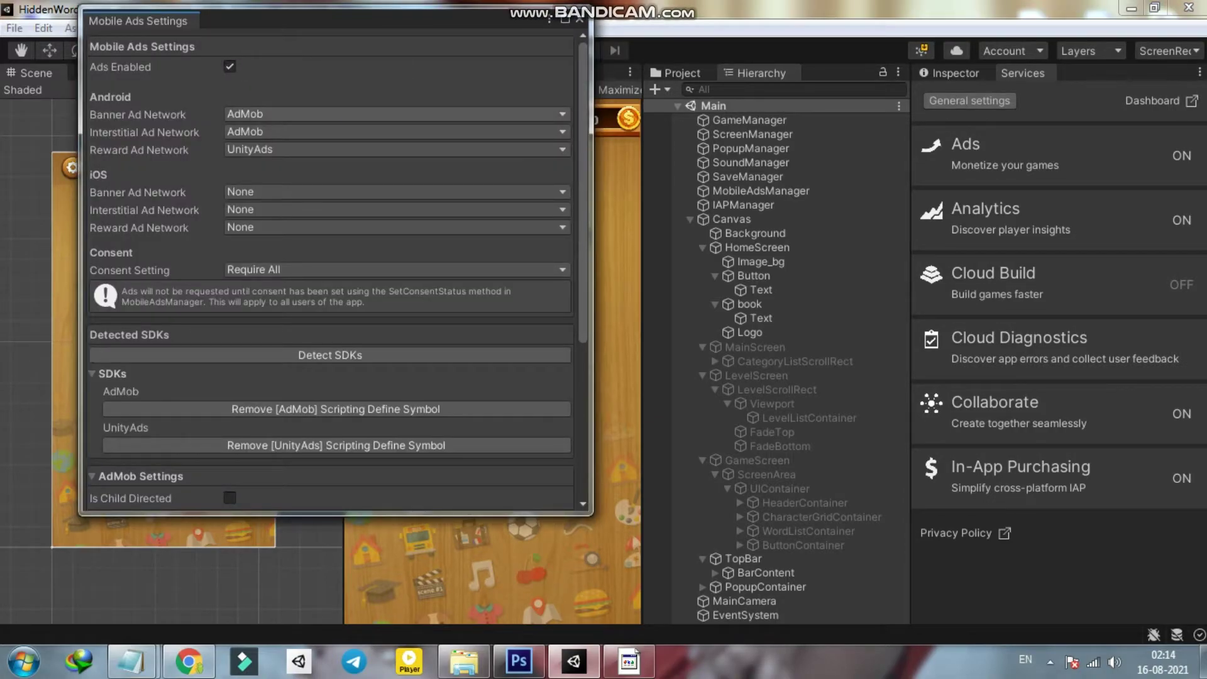
{"action": "left_click", "coordinate": [283, 113]}
{"action": "left_click", "coordinate": [277, 142]}
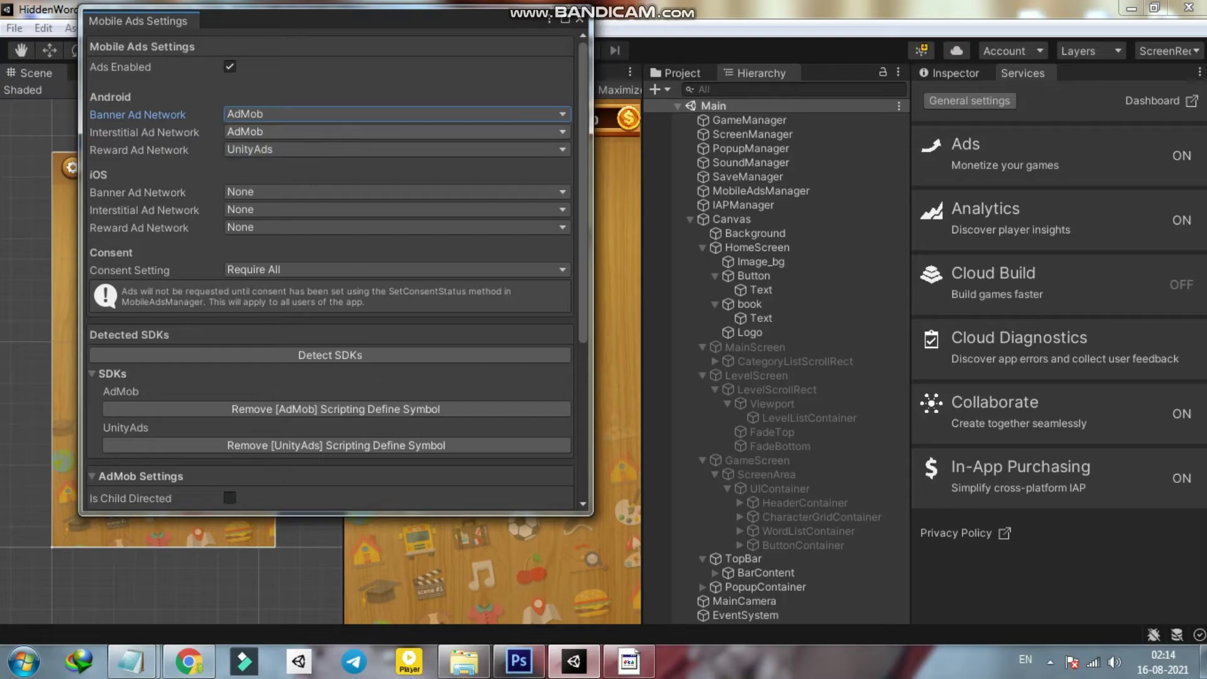
{"action": "left_click", "coordinate": [282, 132]}
{"action": "left_click", "coordinate": [276, 162]}
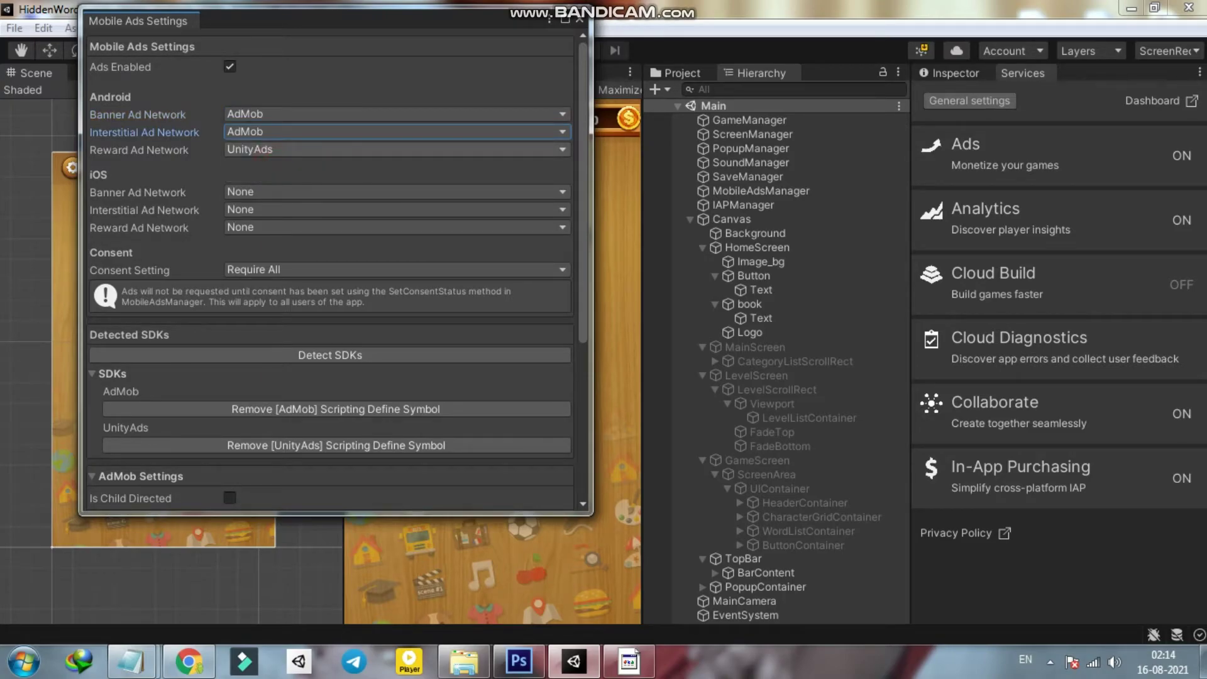
{"action": "left_click", "coordinate": [259, 150]}
{"action": "left_click", "coordinate": [264, 208]}
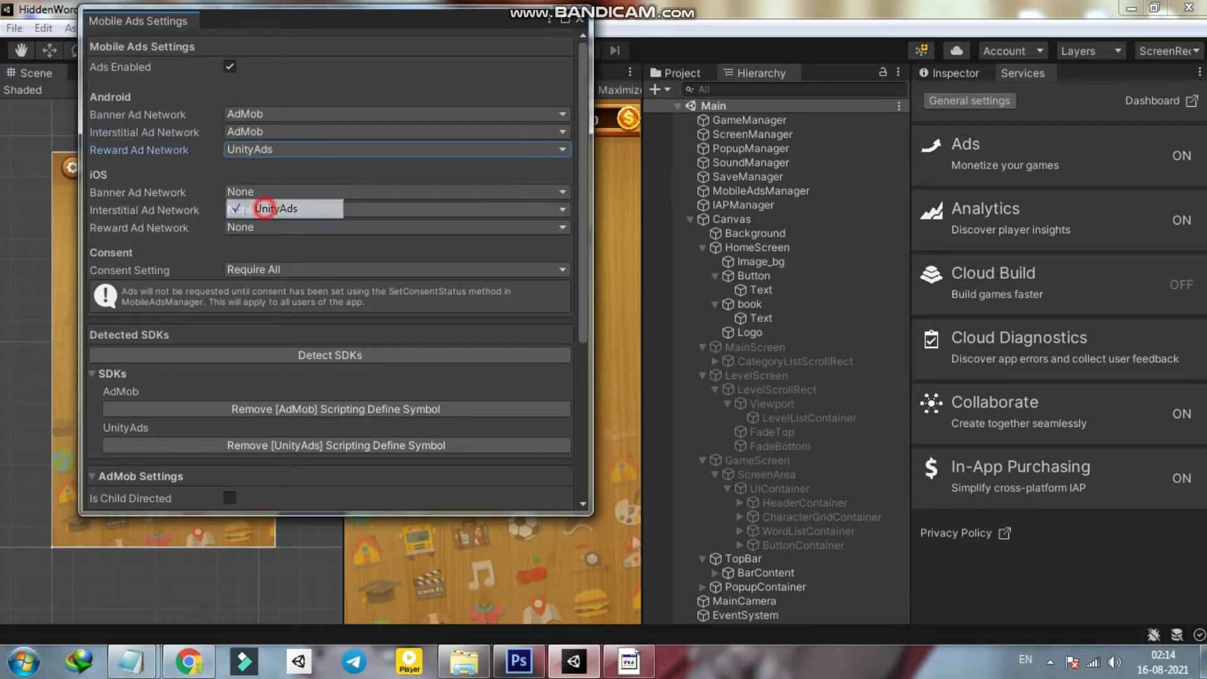
Step: Review the AdMob banner and interstitial unit IDs, UnityAds game ID and reward placement, then close
{"action": "scroll", "coordinate": [334, 270], "scroll_direction": "down", "scroll_amount": 1}
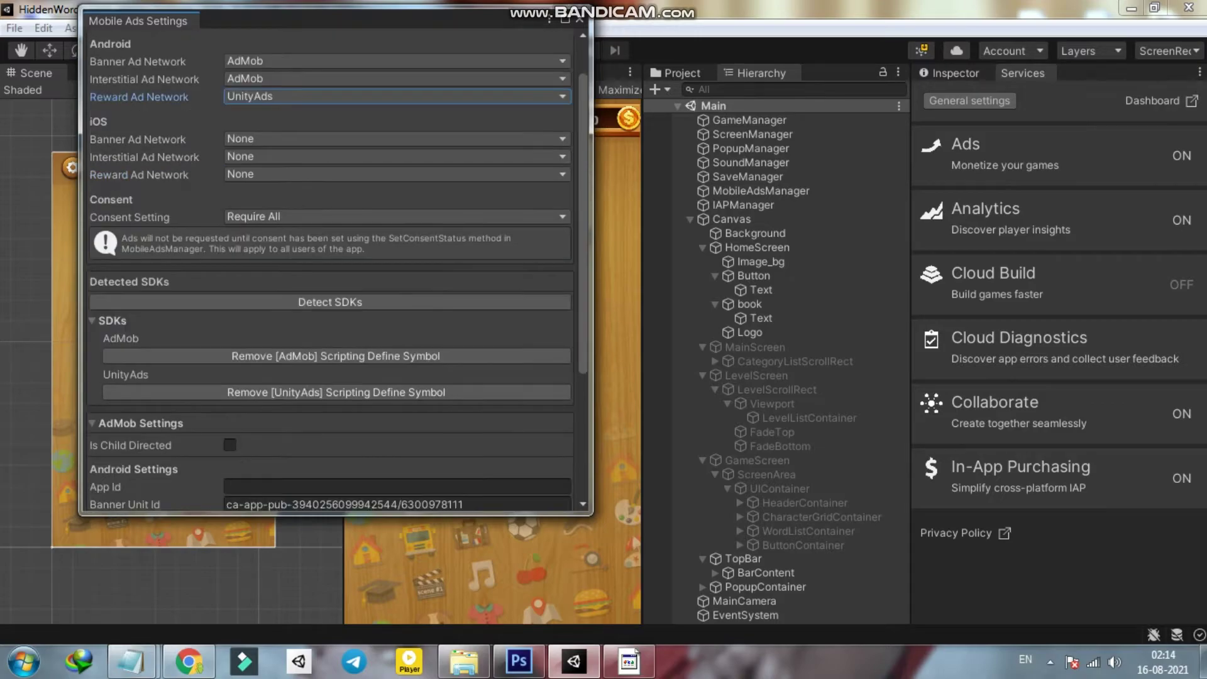
{"action": "scroll", "coordinate": [333, 270], "scroll_direction": "down", "scroll_amount": 1}
{"action": "scroll", "coordinate": [333, 270], "scroll_direction": "down", "scroll_amount": 3}
{"action": "left_click", "coordinate": [377, 297]}
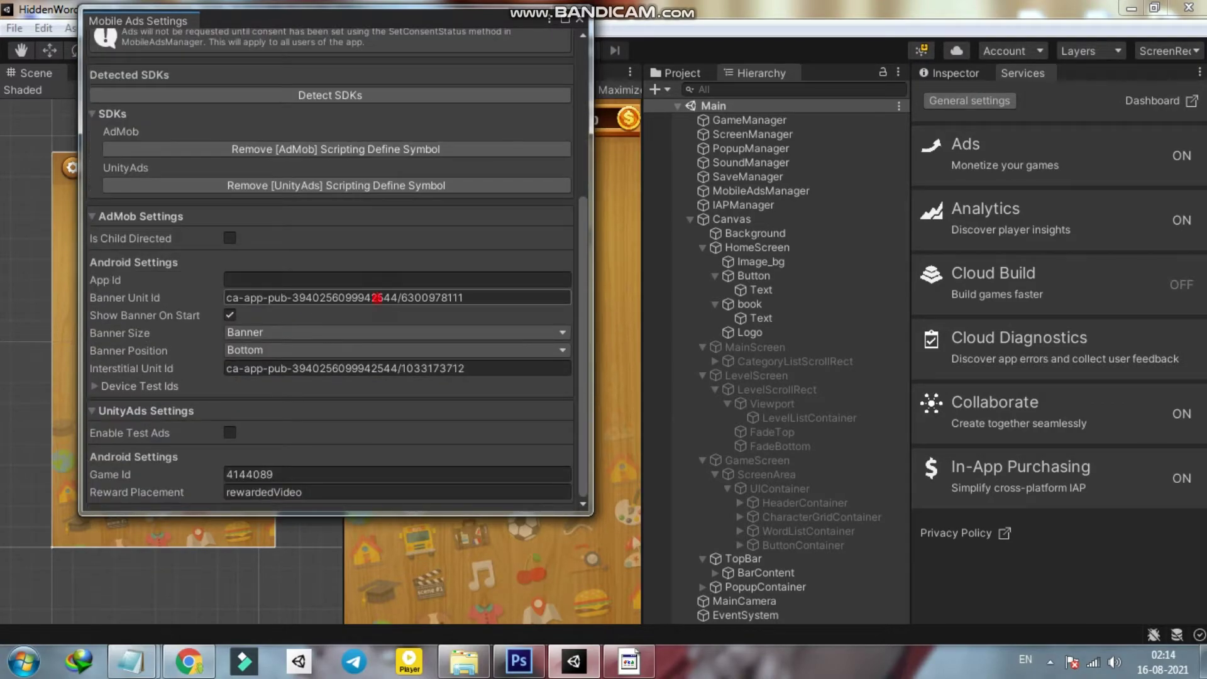
{"action": "left_click", "coordinate": [359, 368]}
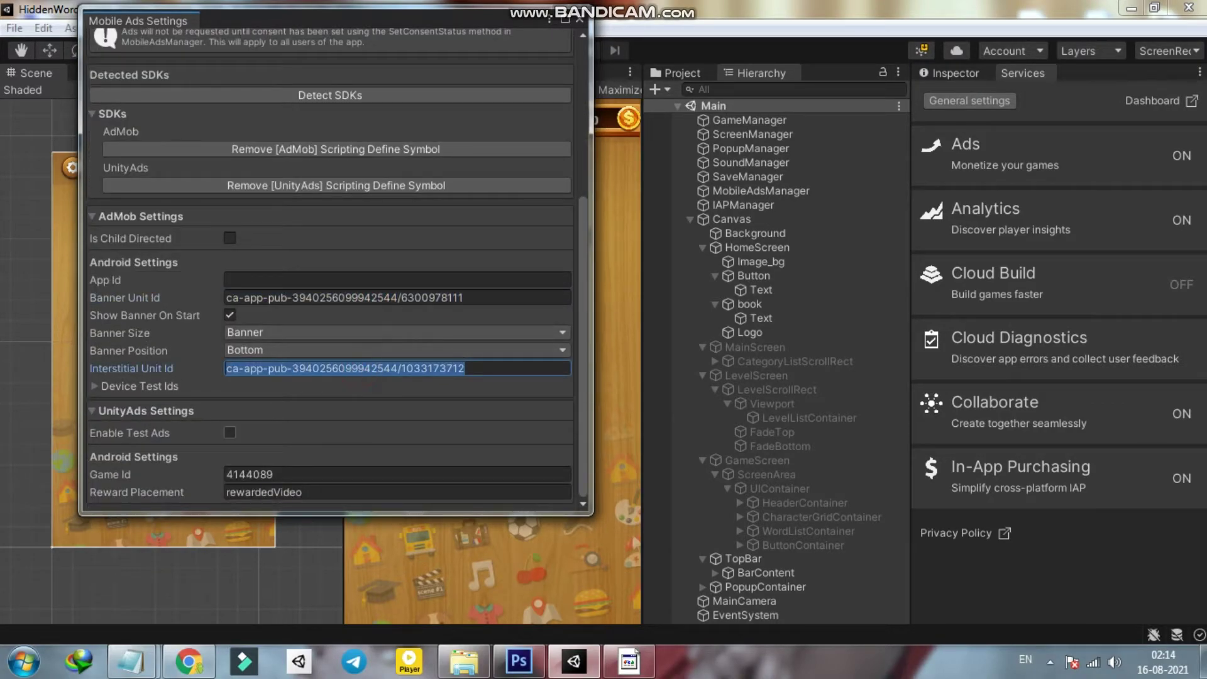
{"action": "left_click", "coordinate": [277, 474]}
{"action": "left_click", "coordinate": [302, 492]}
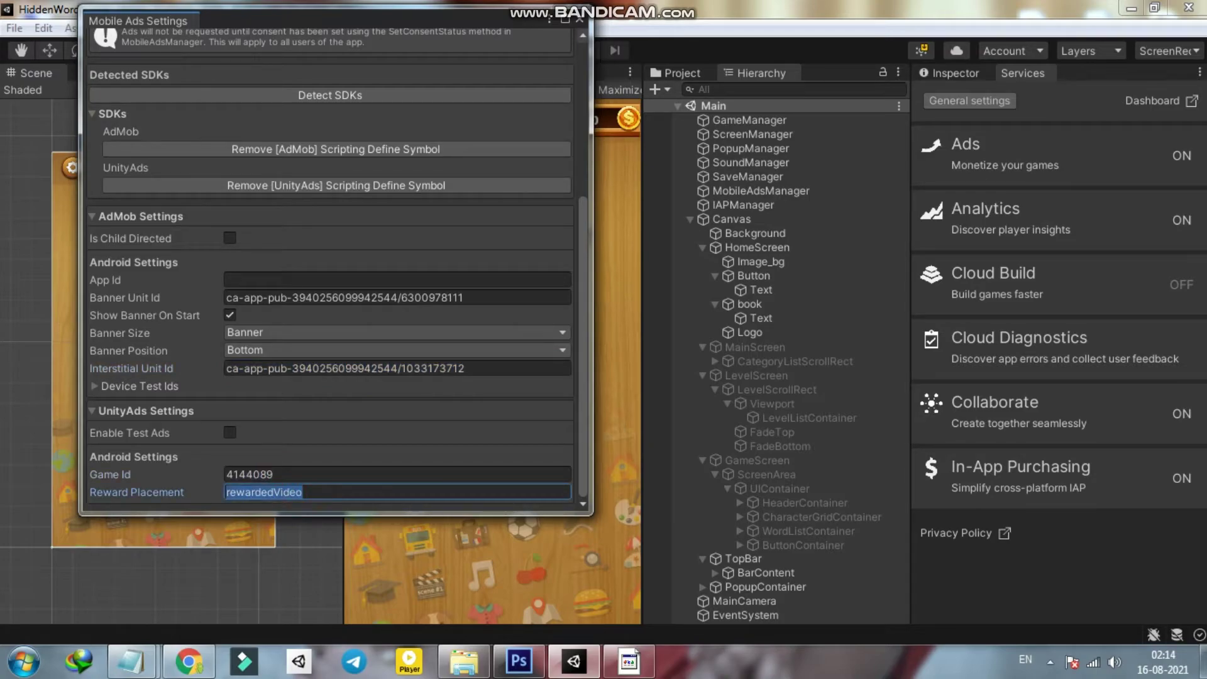
{"action": "left_click", "coordinate": [580, 19]}
Step: Review the Android AdMob App ID in Google Mobile Ads settings, then open Build Settings
{"action": "left_click", "coordinate": [79, 27]}
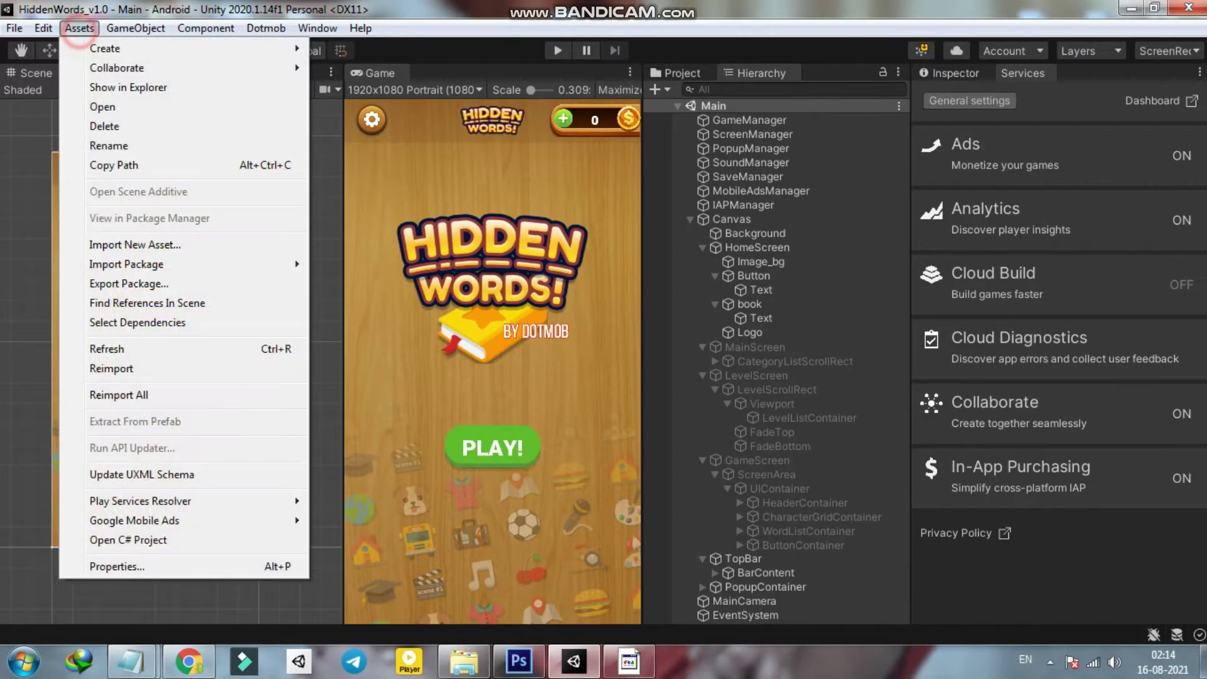
{"action": "mouse_move", "coordinate": [168, 521]}
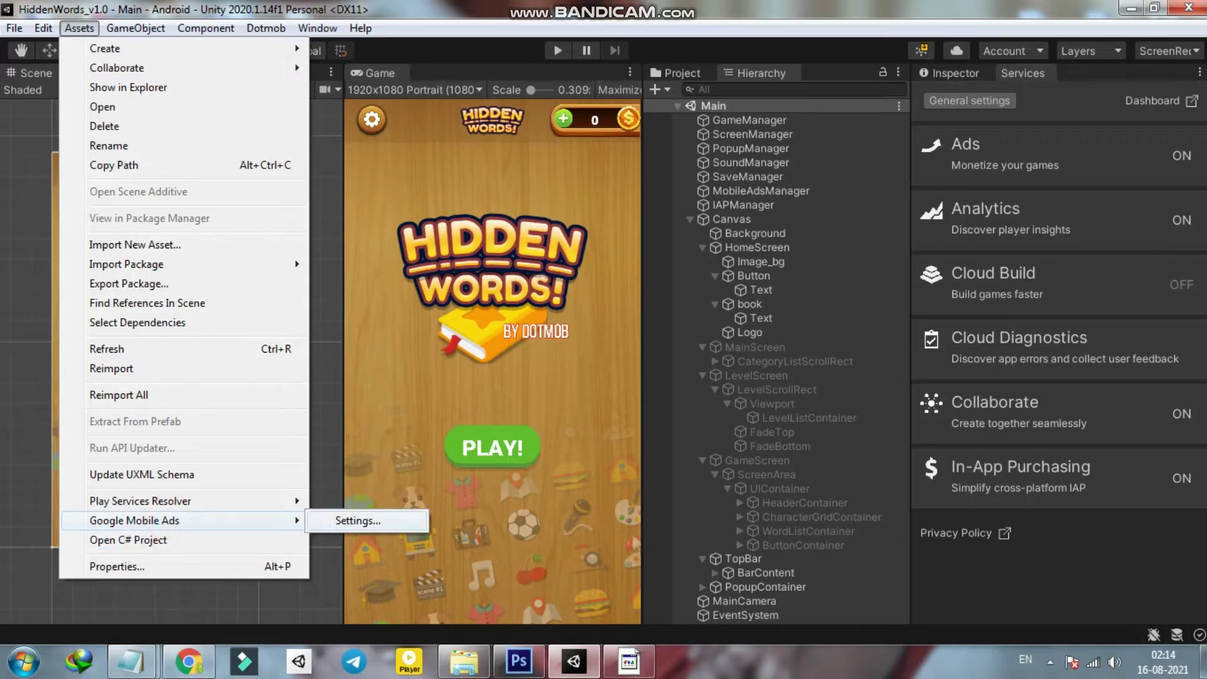
{"action": "left_click", "coordinate": [357, 521]}
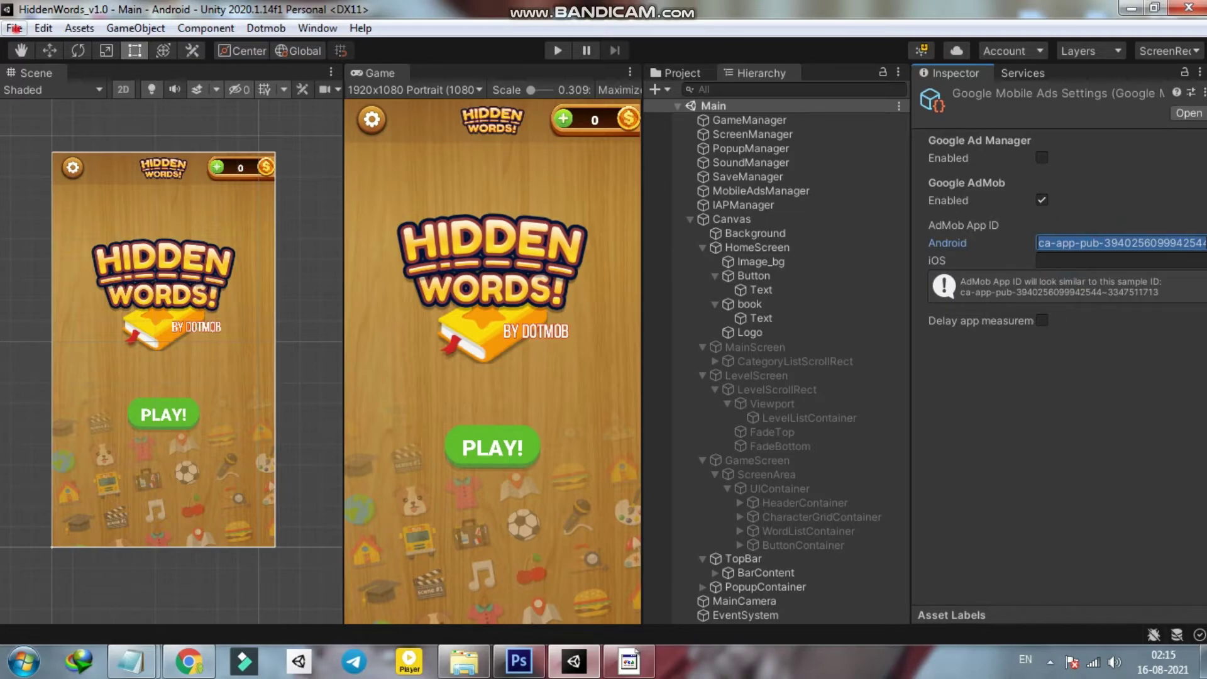
{"action": "left_click", "coordinate": [14, 28]}
{"action": "left_click", "coordinate": [32, 205]}
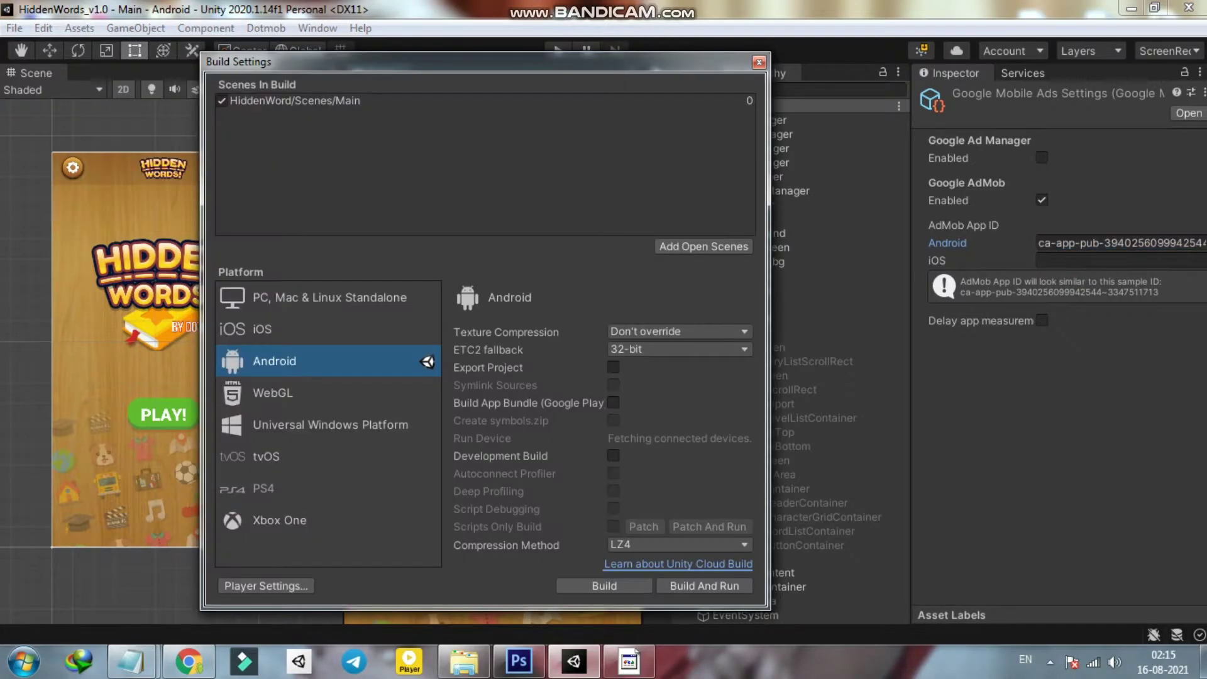
Step: Open Player Settings and review the Company Name, Product Name and Version values
{"action": "left_click", "coordinate": [280, 588]}
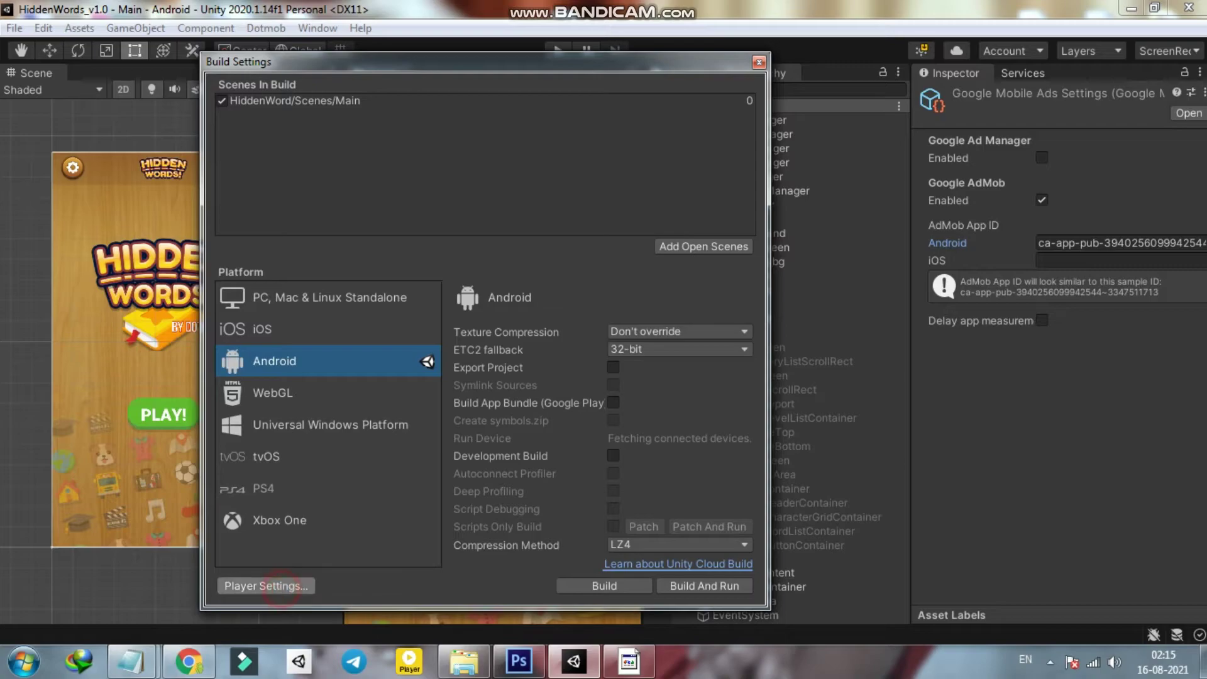
{"action": "left_click", "coordinate": [636, 84]}
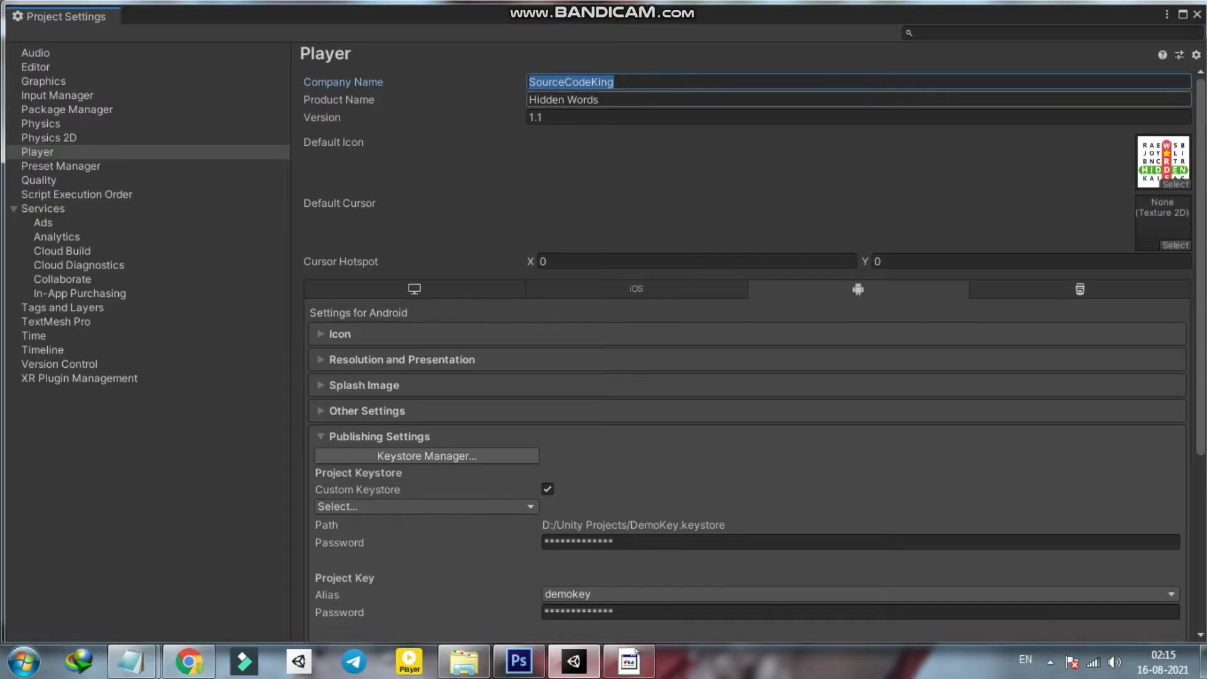
{"action": "left_click", "coordinate": [615, 100]}
{"action": "left_click", "coordinate": [615, 117]}
{"action": "scroll", "coordinate": [614, 117], "scroll_direction": "down", "scroll_amount": 3}
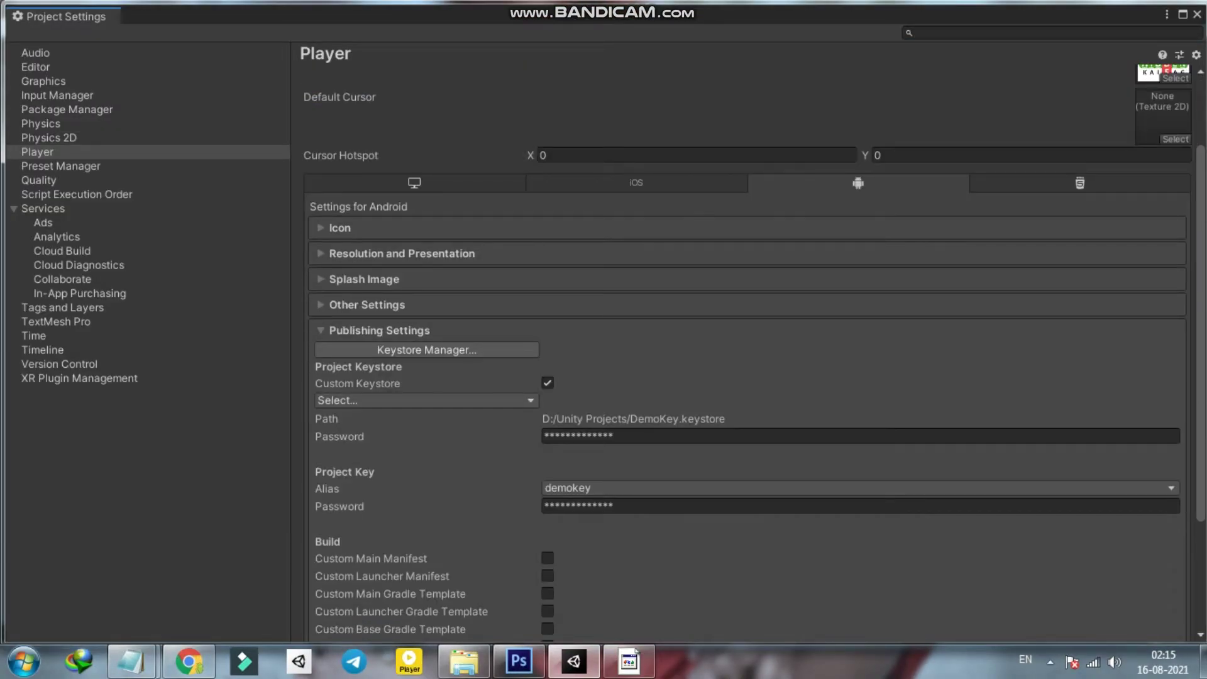
Step: Set the Default Orientation to Portrait under Resolution and Presentation
{"action": "left_click", "coordinate": [401, 254]}
{"action": "left_click", "coordinate": [597, 423]}
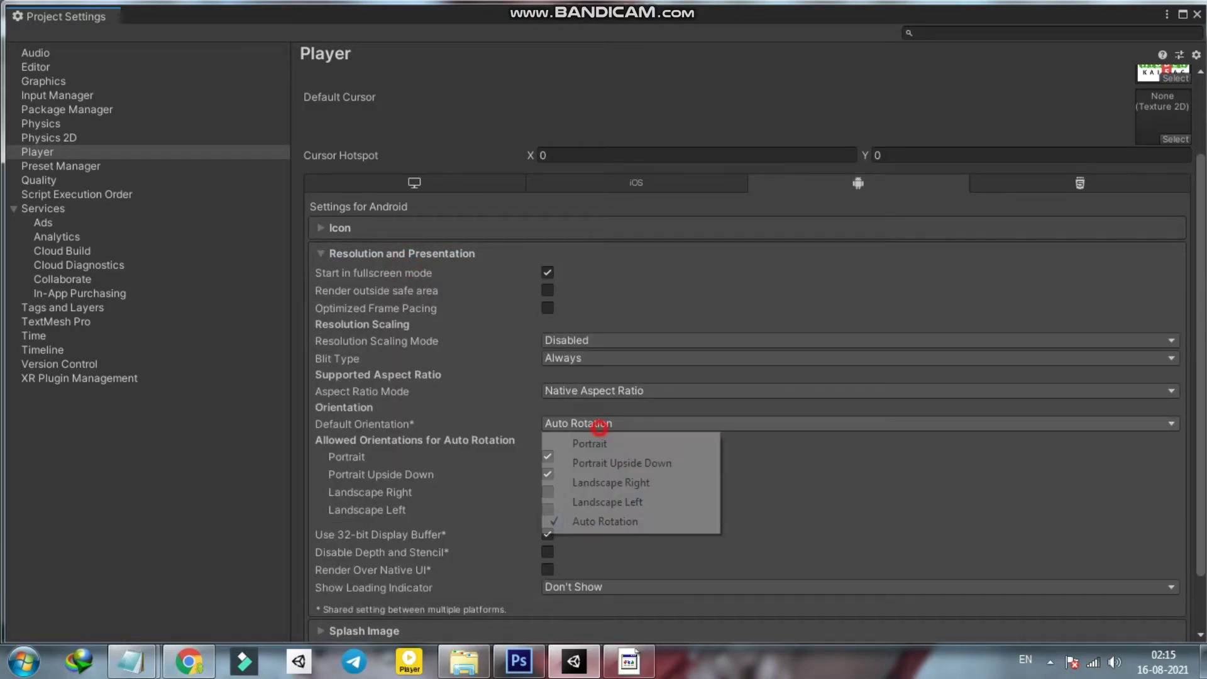
{"action": "left_click", "coordinate": [589, 444]}
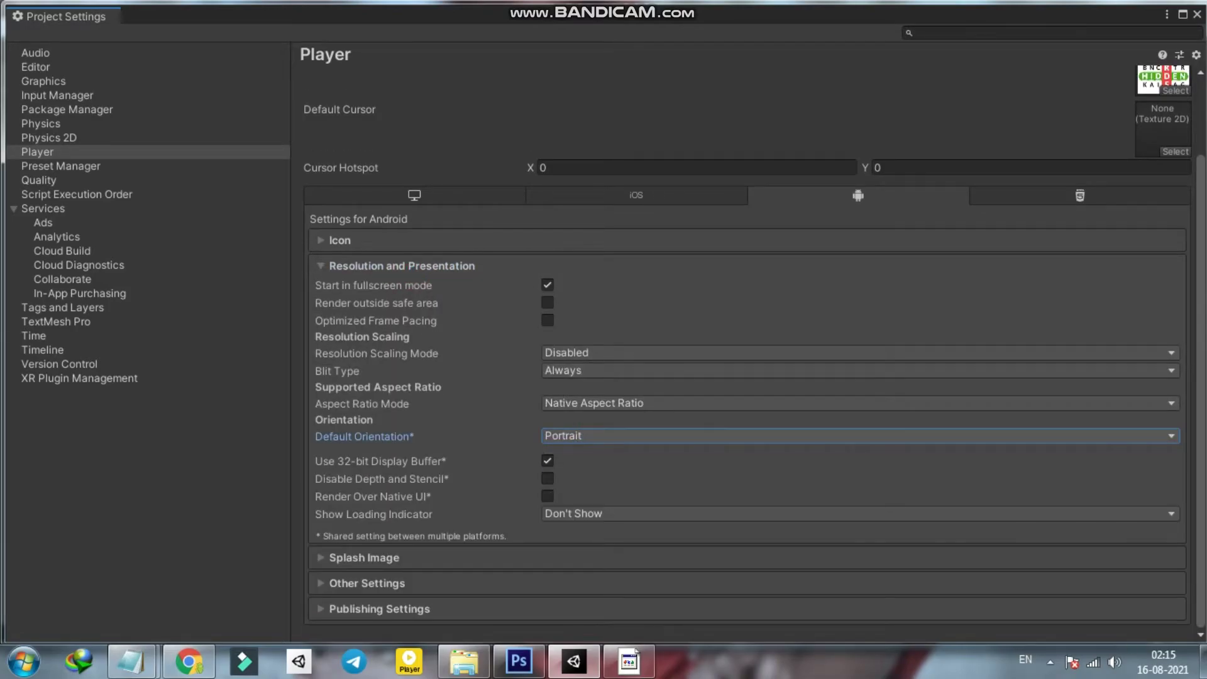
{"action": "left_click", "coordinate": [563, 584]}
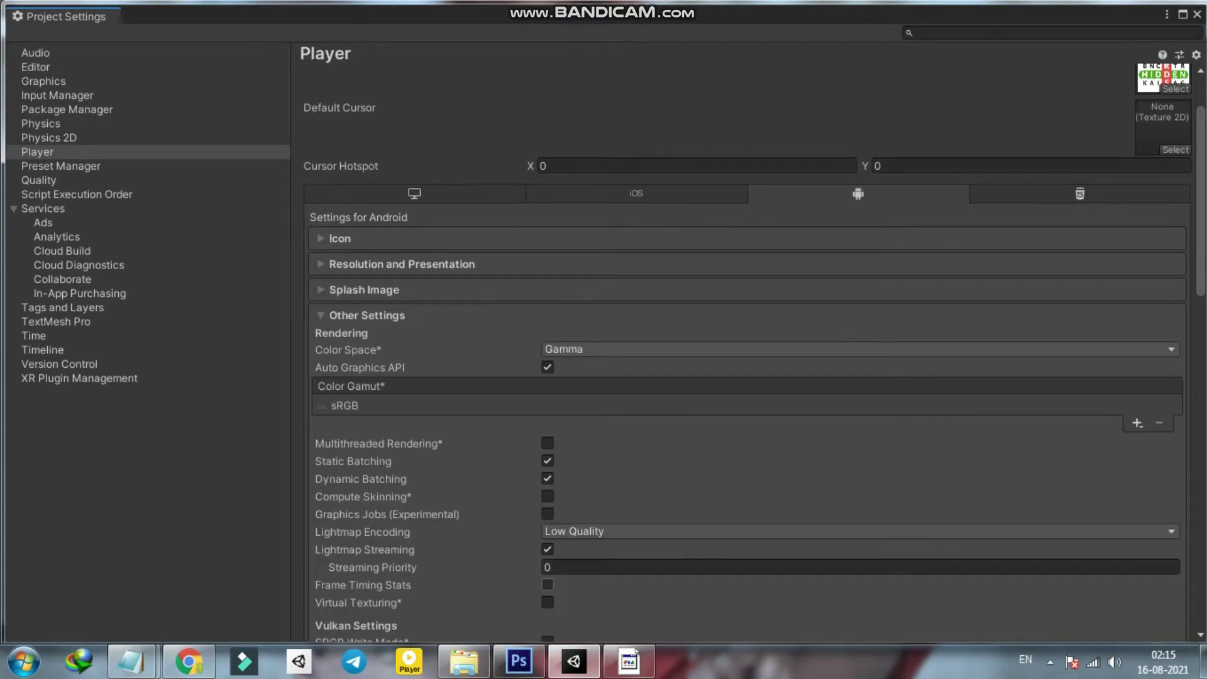
Step: Review the Package Name, Version and Bundle Version Code in Other Settings
{"action": "scroll", "coordinate": [745, 352], "scroll_direction": "down", "scroll_amount": 3}
{"action": "scroll", "coordinate": [745, 352], "scroll_direction": "down", "scroll_amount": 4}
{"action": "scroll", "coordinate": [745, 352], "scroll_direction": "down", "scroll_amount": 4}
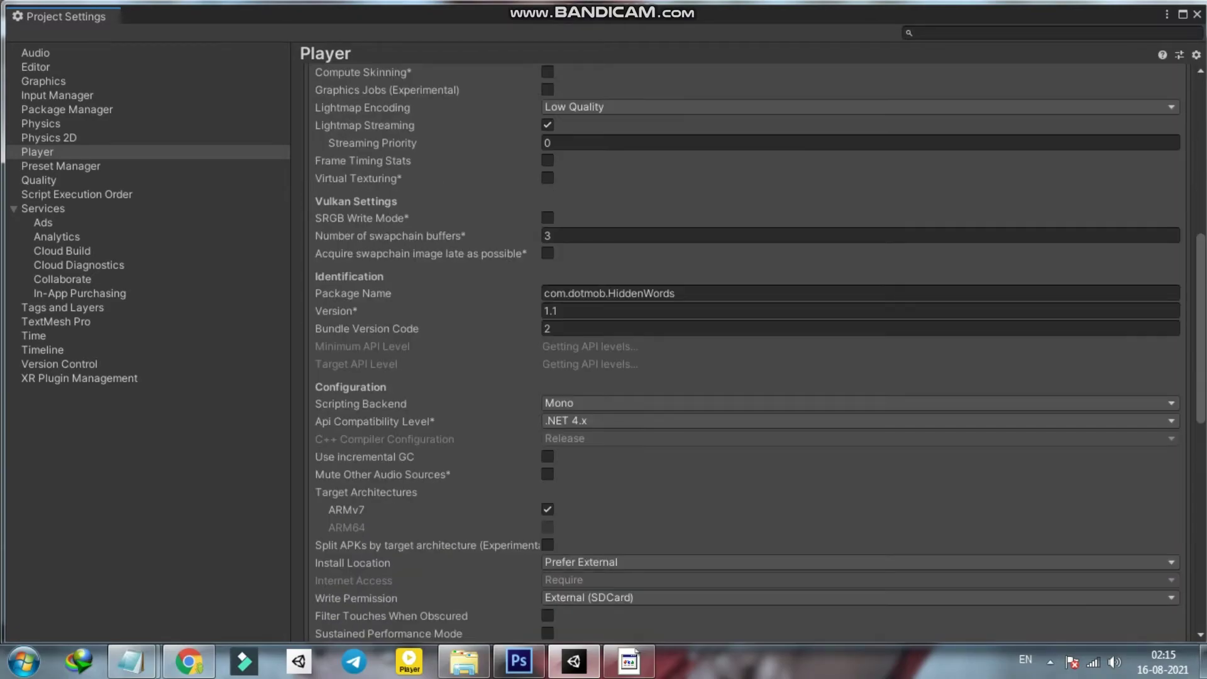
{"action": "left_click", "coordinate": [660, 290]}
{"action": "key", "text": "Tab"}
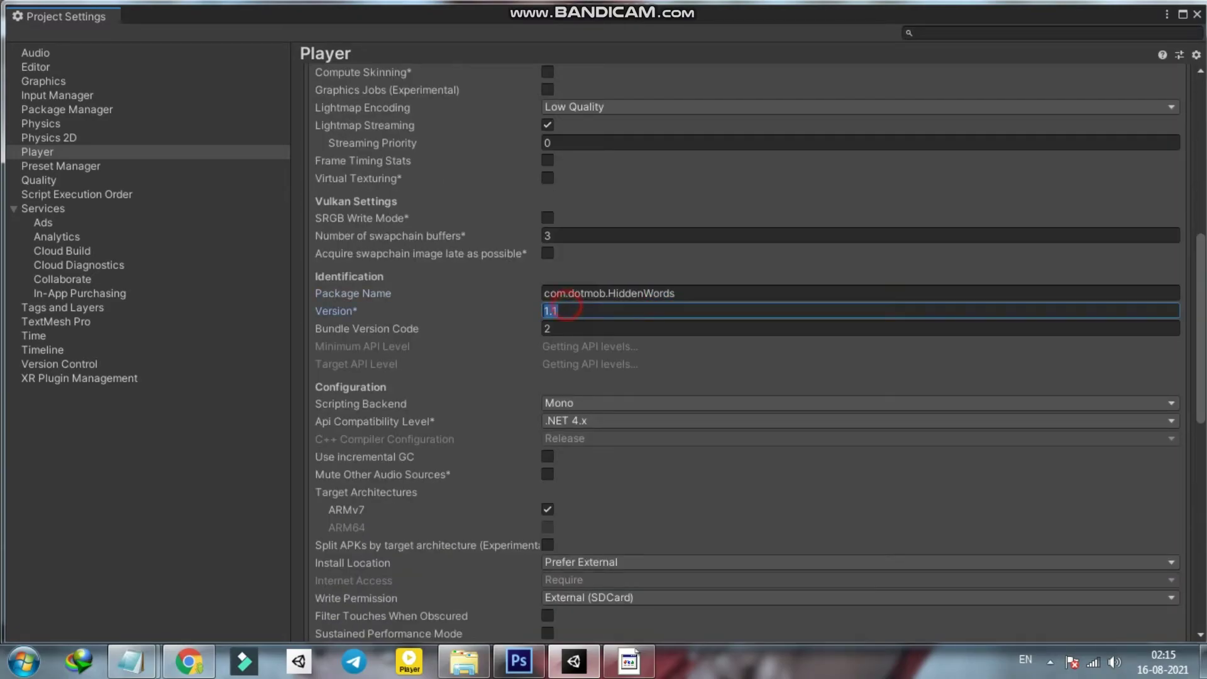
{"action": "left_click", "coordinate": [564, 330]}
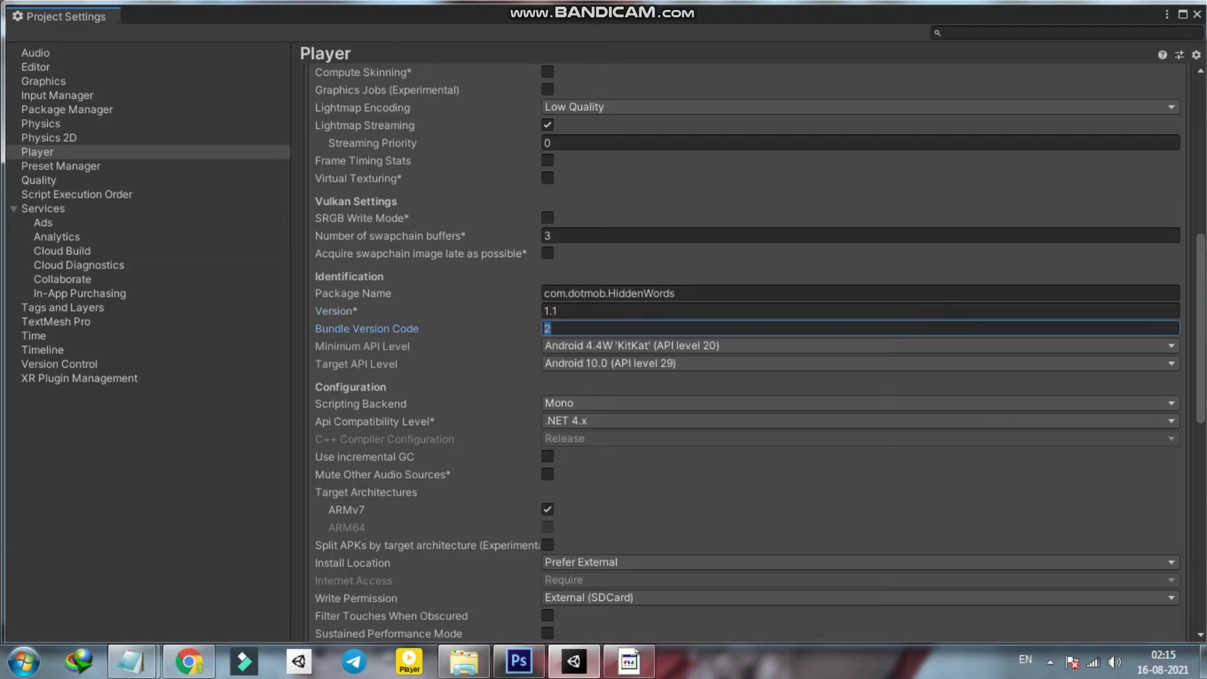
Step: Set Minimum API Level to 19 and Target API Level to 31
{"action": "left_click", "coordinate": [597, 345]}
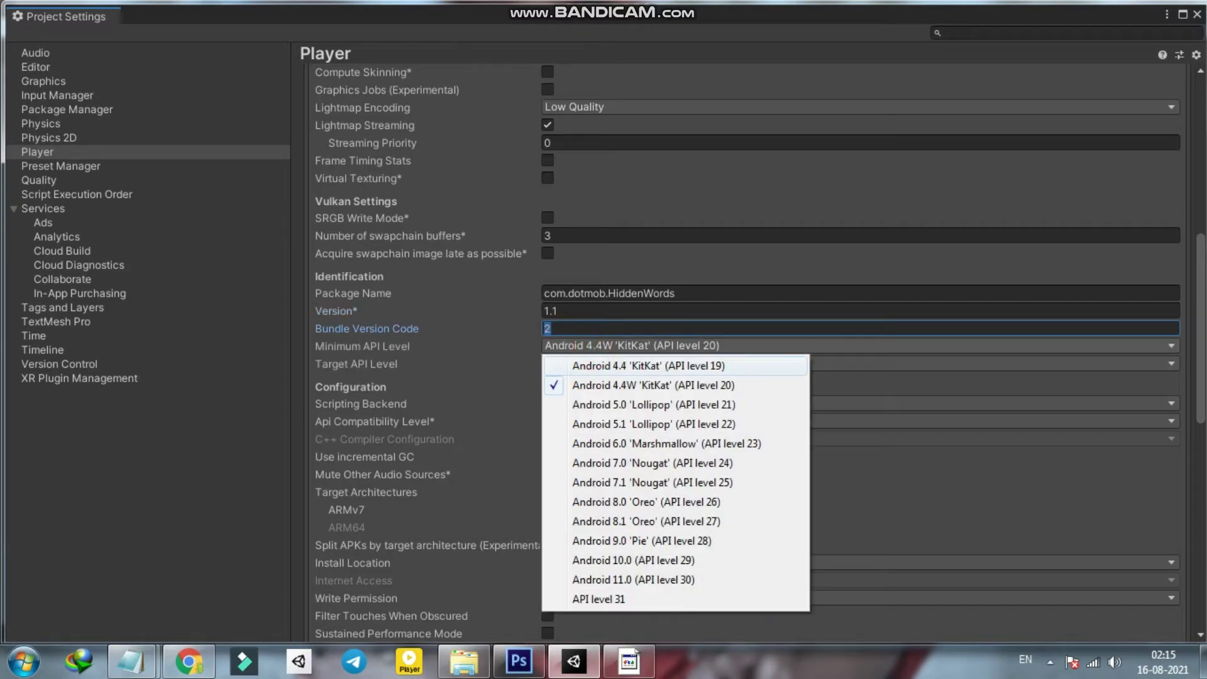
{"action": "left_click", "coordinate": [597, 365]}
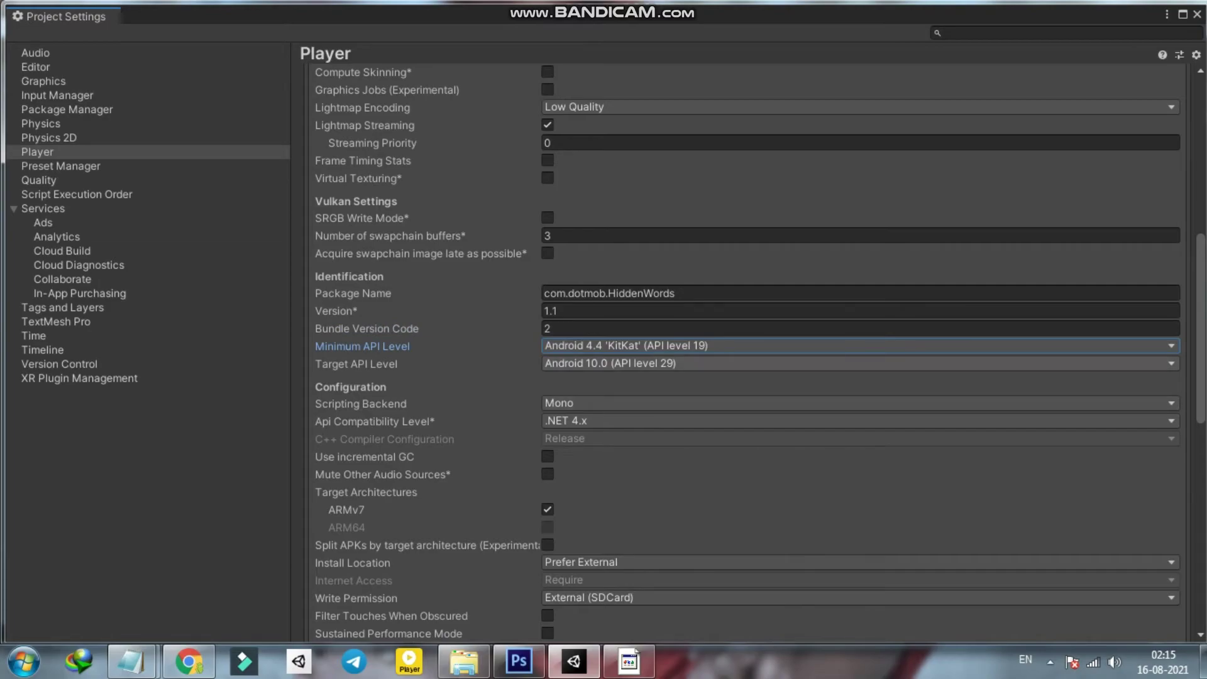
{"action": "left_click", "coordinate": [597, 363]}
{"action": "left_click", "coordinate": [622, 596]}
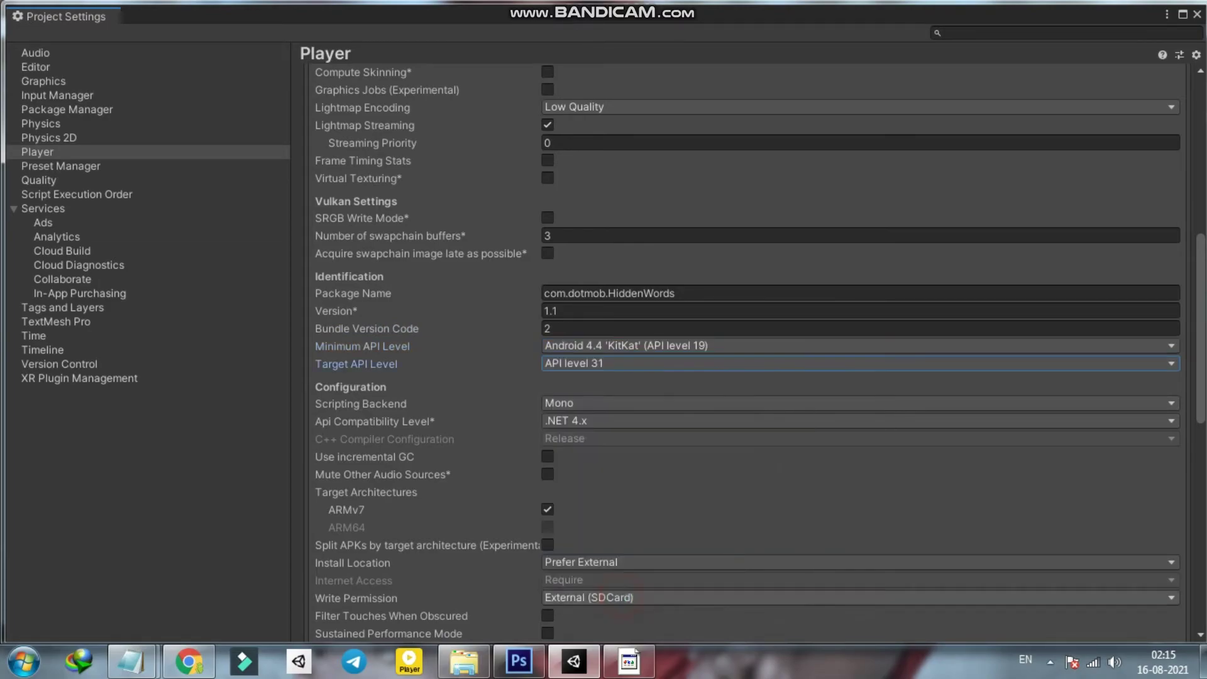
Step: Switch the Scripting Backend to IL2CPP, keeping .NET 4.x API compatibility
{"action": "left_click", "coordinate": [572, 403]}
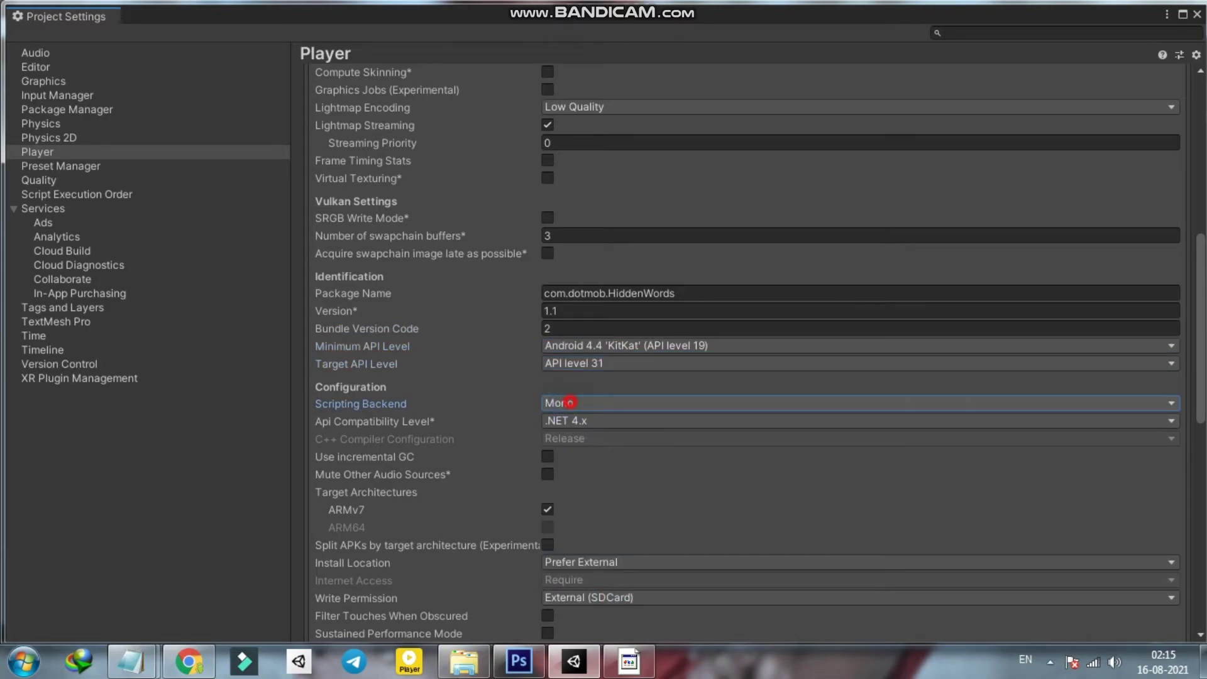
{"action": "left_click", "coordinate": [570, 402]}
{"action": "left_click", "coordinate": [581, 441]}
{"action": "left_click", "coordinate": [593, 420]}
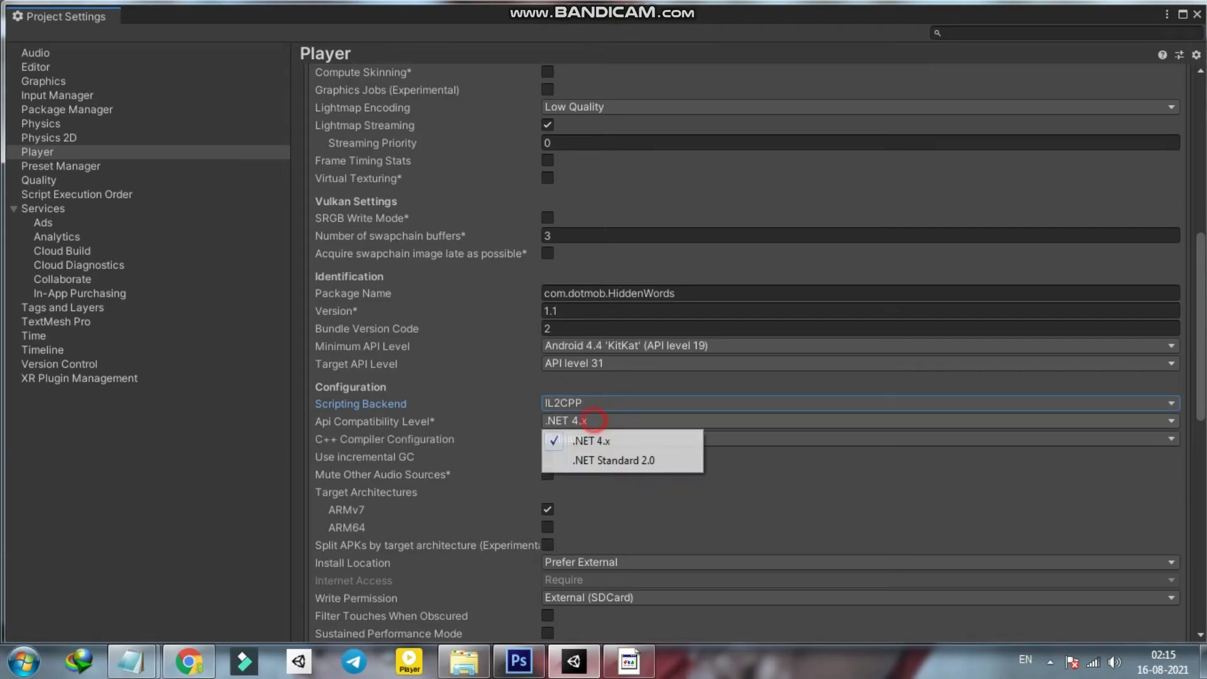
{"action": "left_click", "coordinate": [591, 441]}
Step: Enable the ARM64 target architecture
{"action": "scroll", "coordinate": [591, 440], "scroll_direction": "down", "scroll_amount": 2}
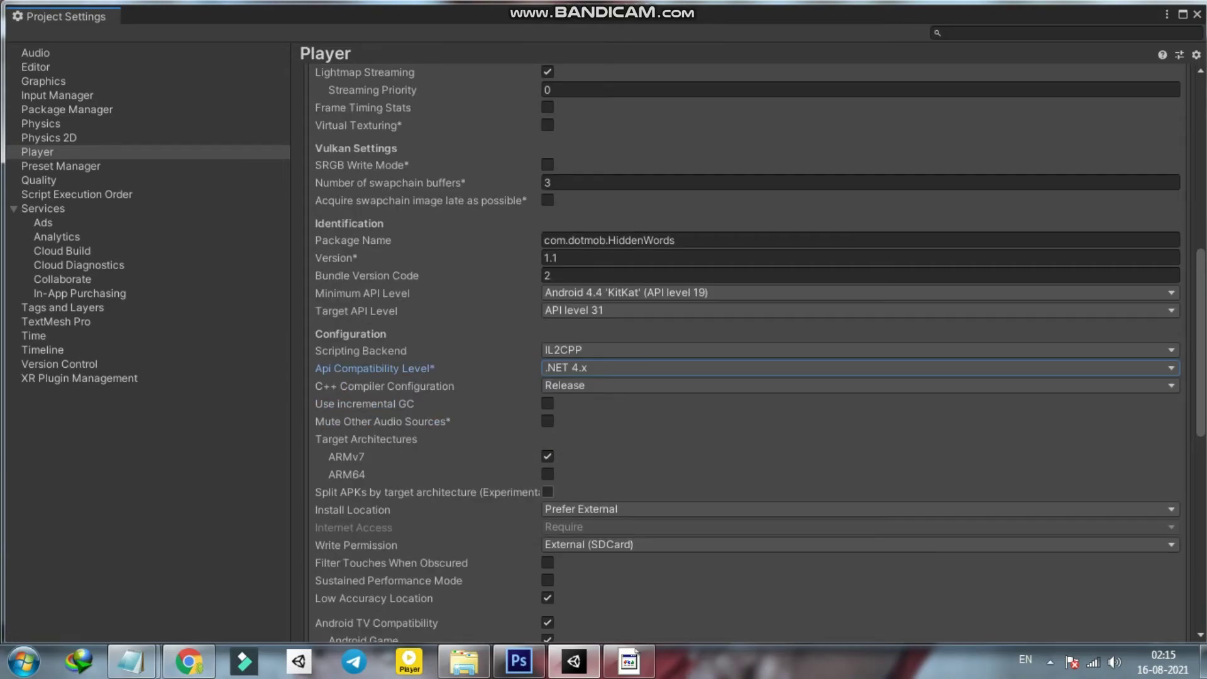
{"action": "left_click", "coordinate": [549, 475]}
{"action": "scroll", "coordinate": [548, 475], "scroll_direction": "down", "scroll_amount": 10}
{"action": "scroll", "coordinate": [548, 474], "scroll_direction": "down", "scroll_amount": 8}
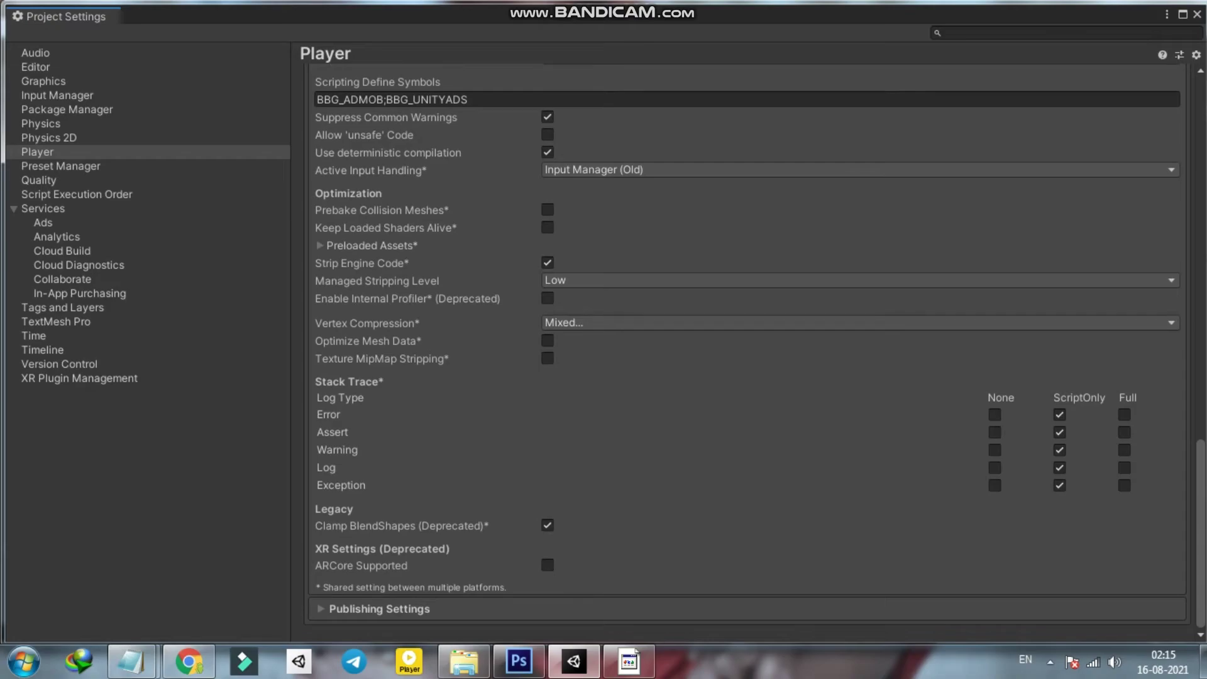
{"action": "left_click", "coordinate": [379, 609]}
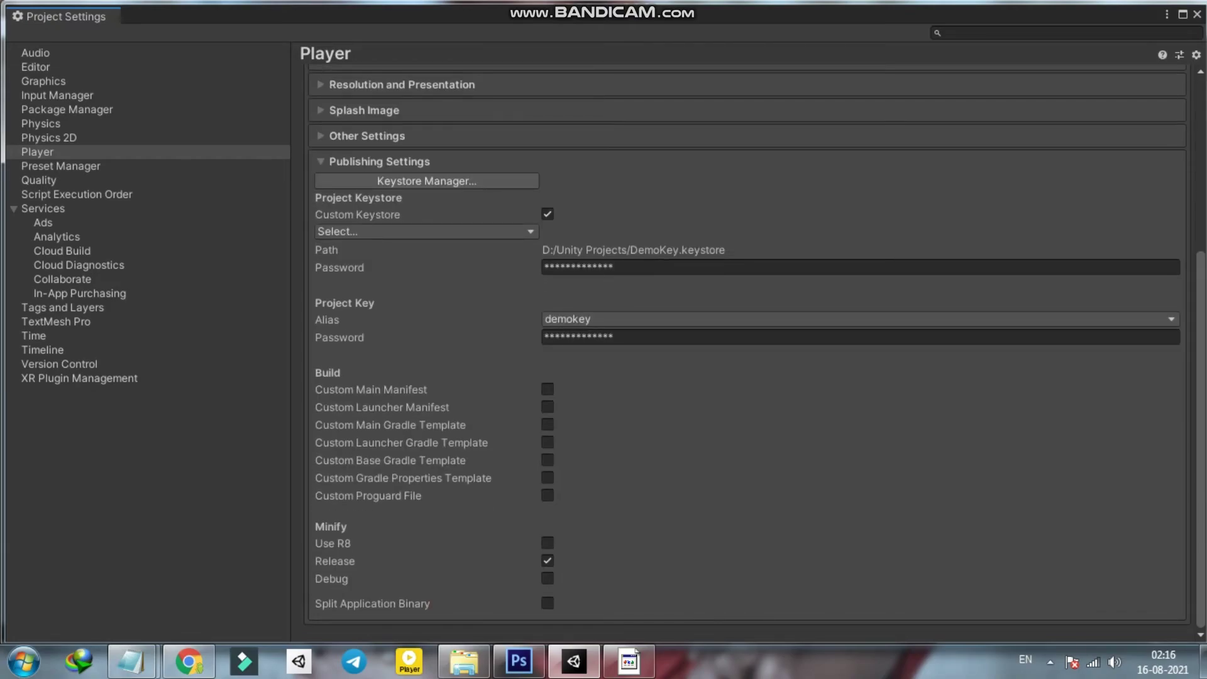
Step: Check the keystore and key passwords, untick Minify Release, and close the settings windows
{"action": "left_click", "coordinate": [578, 266]}
{"action": "left_click", "coordinate": [629, 338]}
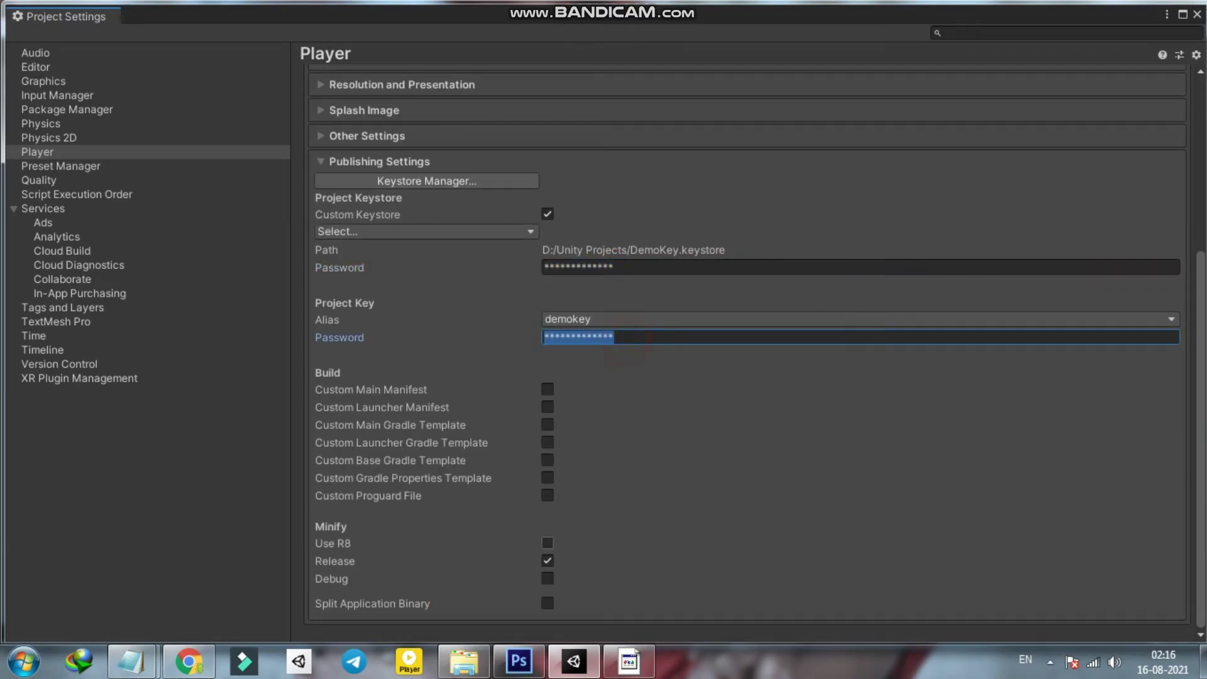
{"action": "left_click", "coordinate": [548, 560]}
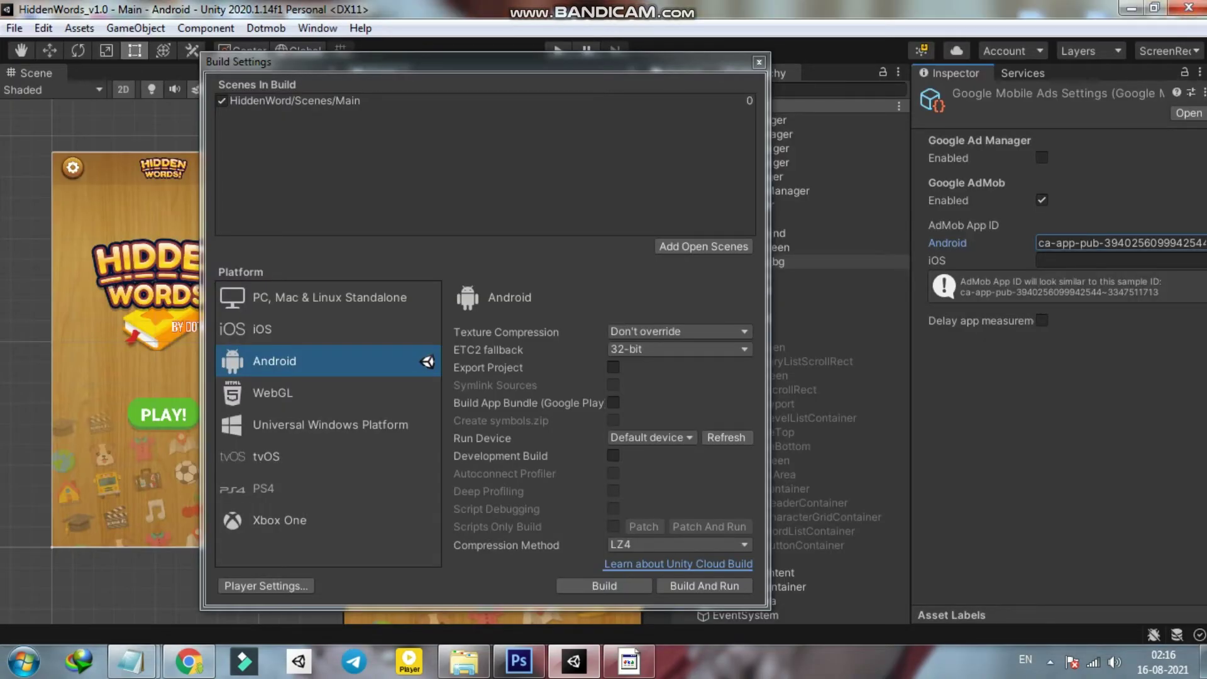
{"action": "left_click", "coordinate": [760, 61]}
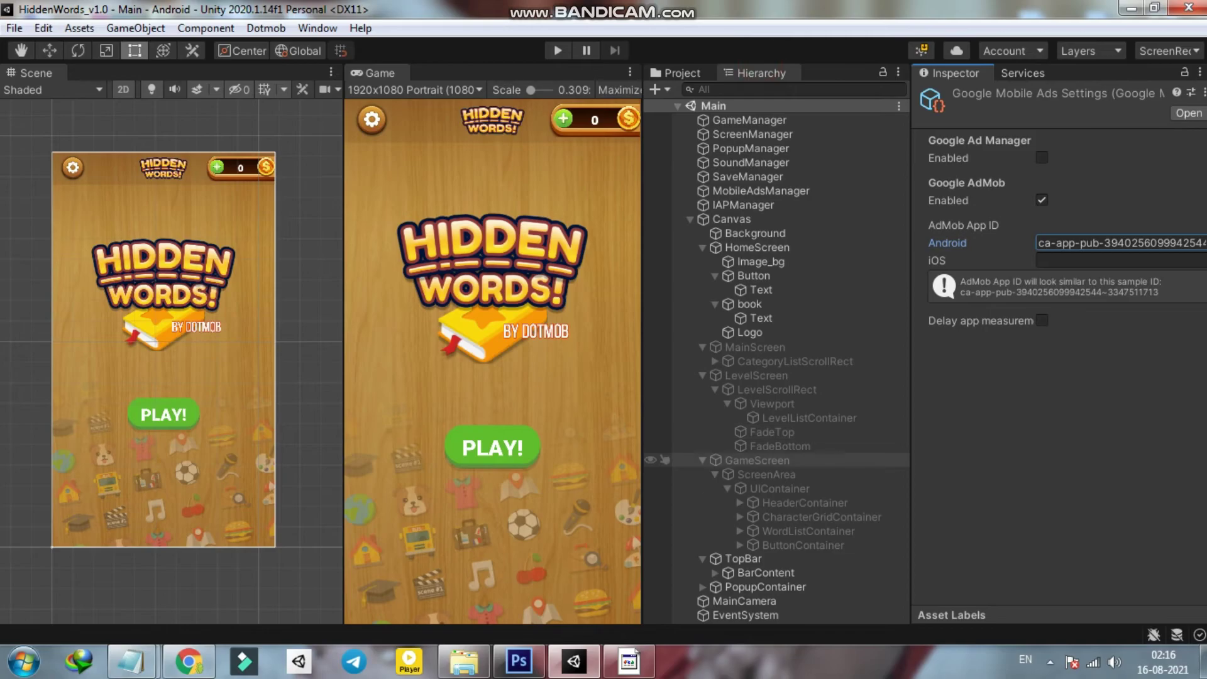